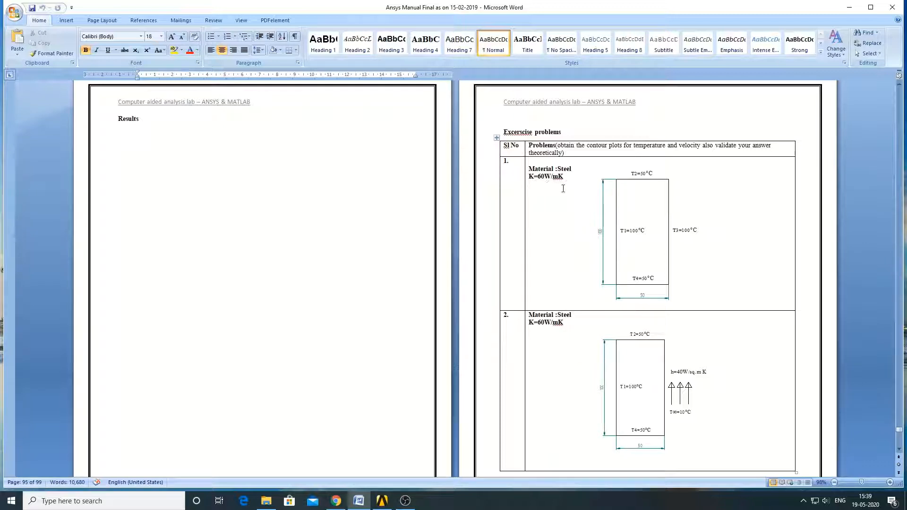
Insert a text box about 3.3 cm high and 3.2 cm wide beside the problem 1 figure, containing the text "2D".
{"action": "left_click", "coordinate": [65, 21]}
{"action": "left_click", "coordinate": [82, 56]}
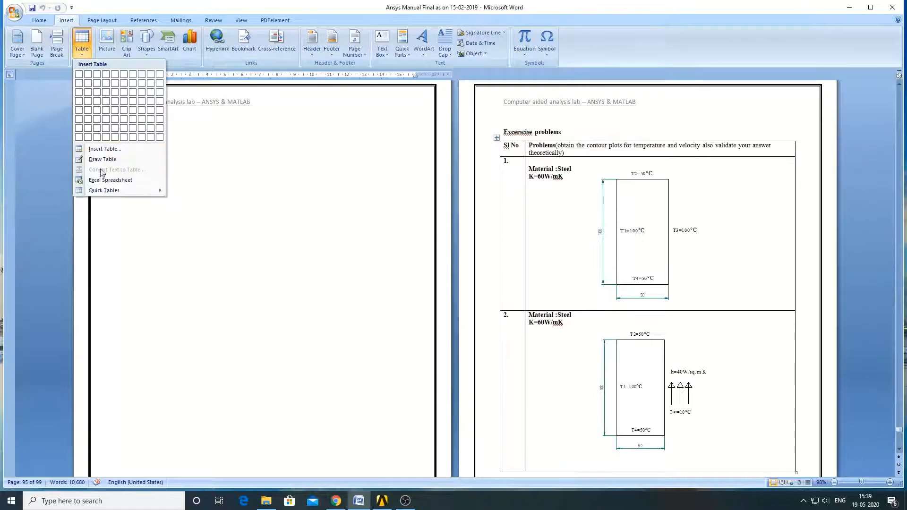
{"action": "left_click", "coordinate": [147, 47]}
{"action": "left_click", "coordinate": [143, 74]}
{"action": "mouse_move", "coordinate": [703, 189]}
{"action": "left_mouse_down"}
{"action": "mouse_move", "coordinate": [728, 234]}
{"action": "mouse_move", "coordinate": [762, 248]}
{"action": "left_mouse_up"}
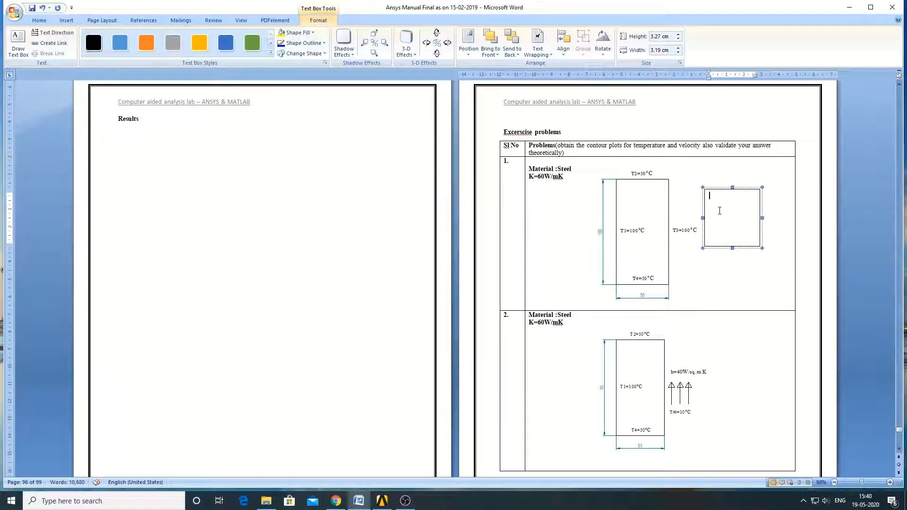
{"action": "type", "text": "2D"}
{"action": "left_click", "coordinate": [740, 260]}
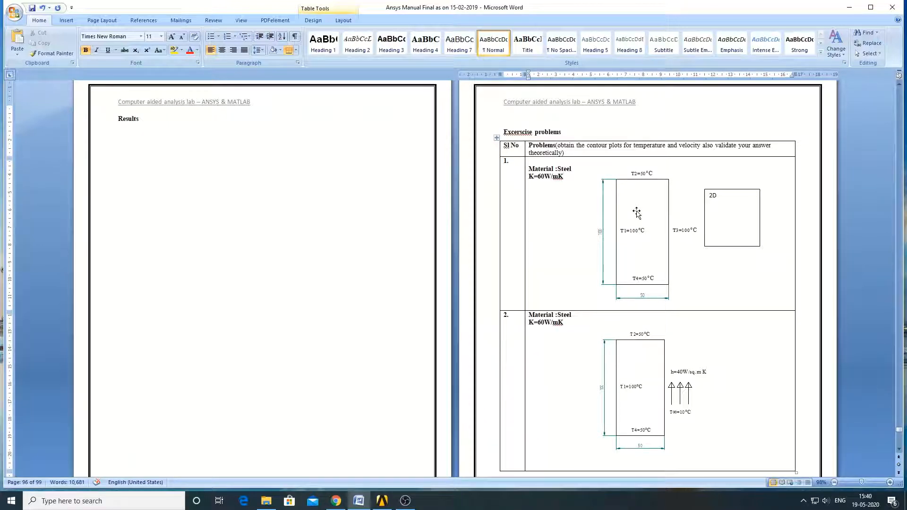
Switch to ANSYS Workbench and add a Steady-State Thermal analysis system to the project schematic.
{"action": "left_click", "coordinate": [846, 6]}
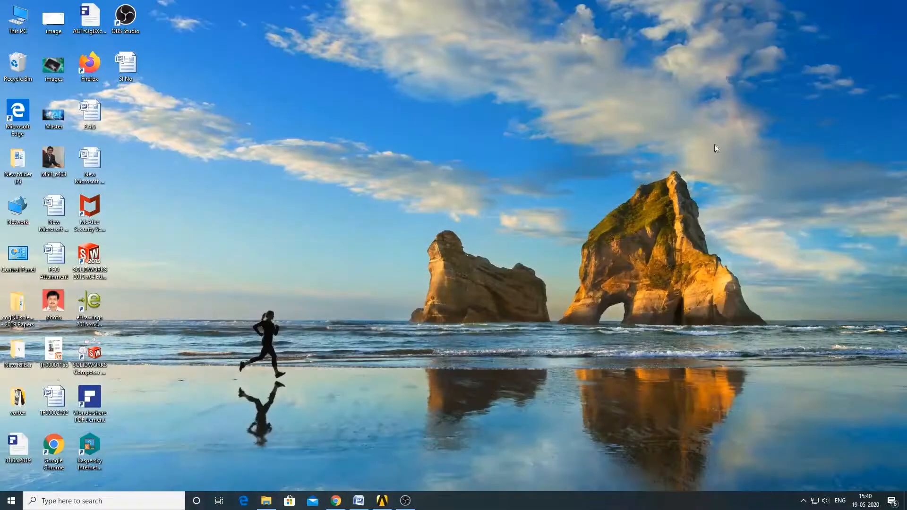
{"action": "left_click", "coordinate": [387, 505]}
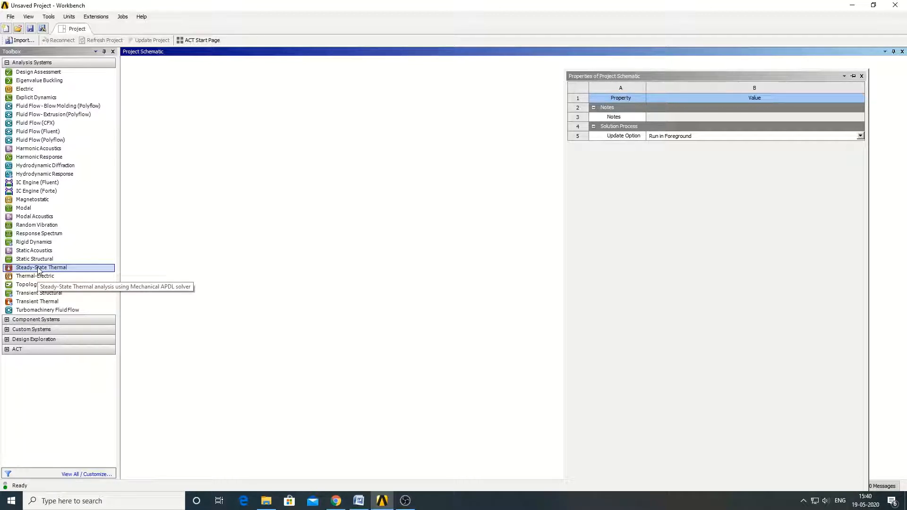
{"action": "left_click_drag", "start_coordinate": [39, 269], "coordinate": [180, 96]}
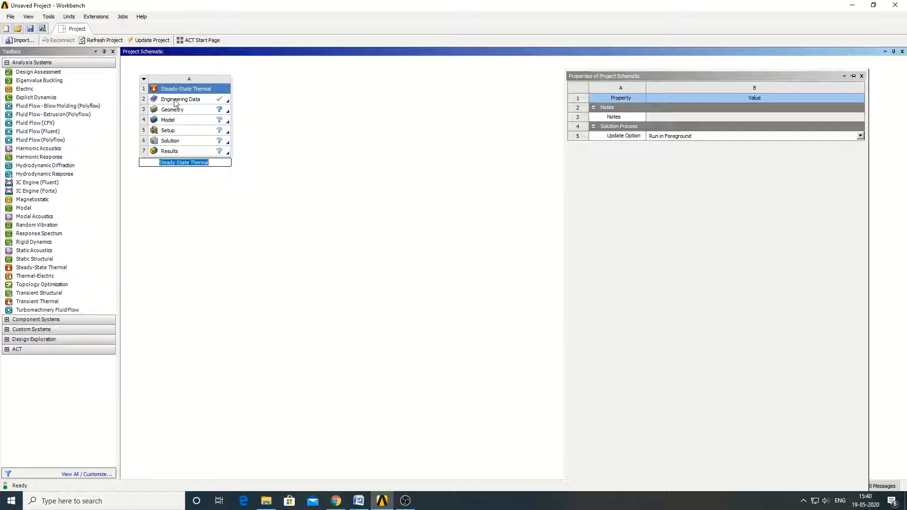
Open the system's Engineering Data to check Structural Steel's isotropic thermal conductivity, and return to the project schematic.
{"action": "left_click", "coordinate": [175, 100]}
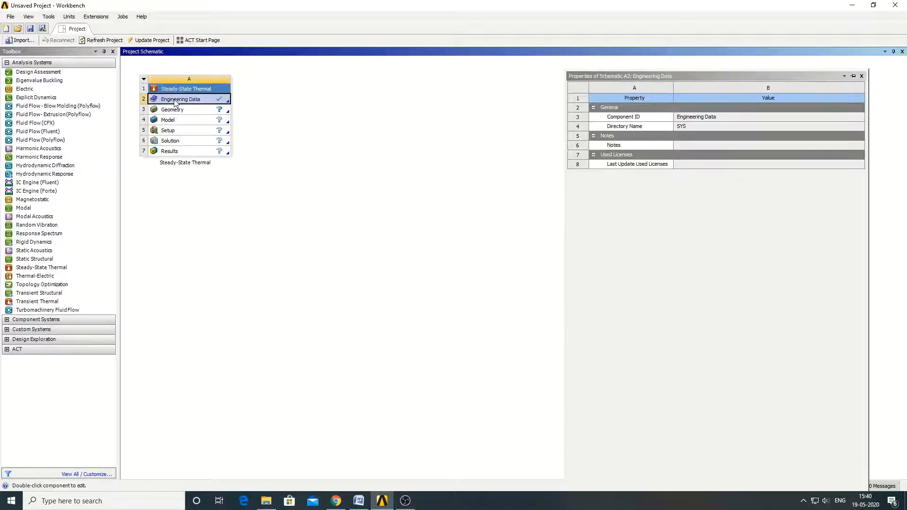
{"action": "right_click", "coordinate": [175, 101]}
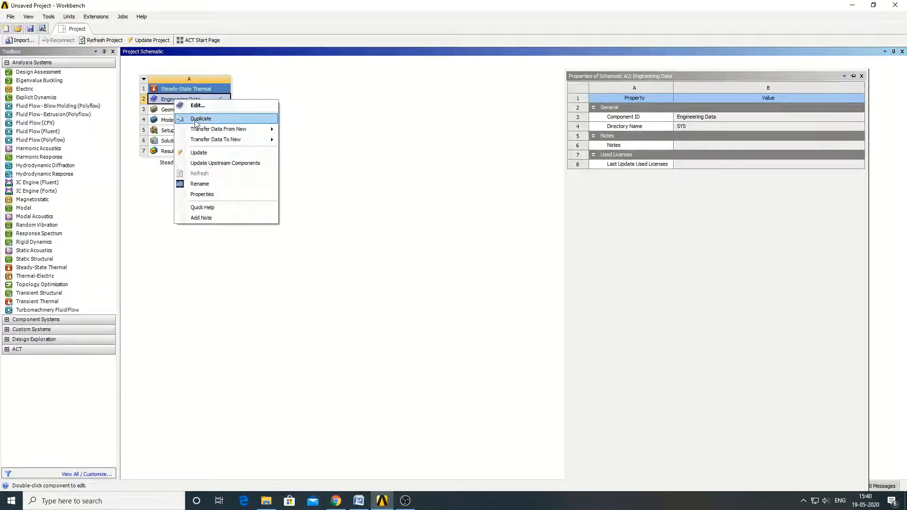
{"action": "left_click", "coordinate": [208, 106]}
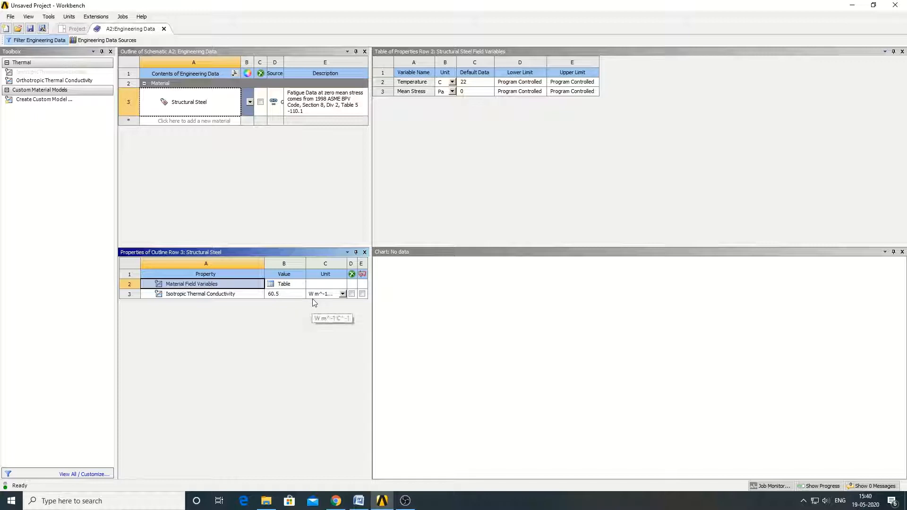
{"action": "left_click", "coordinate": [164, 29]}
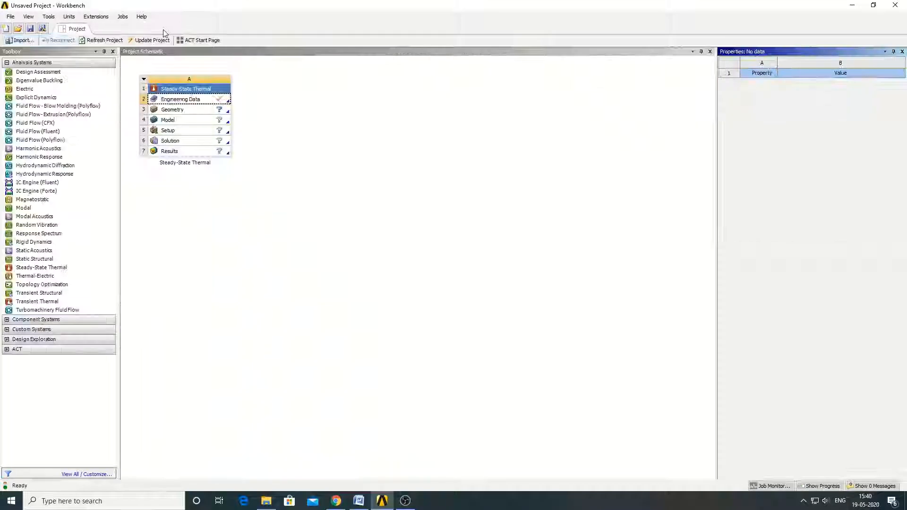
Set the Geometry cell's analysis type to 2D.
{"action": "left_click", "coordinate": [179, 114]}
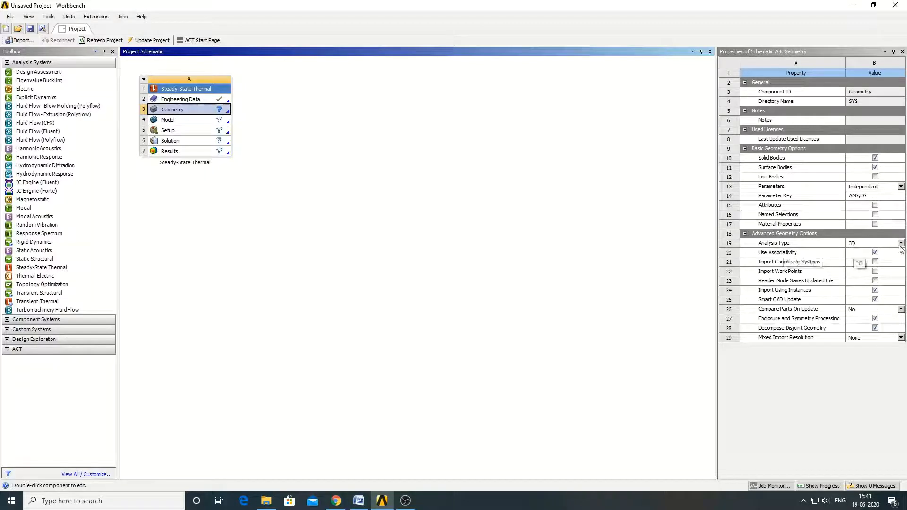
{"action": "left_click", "coordinate": [856, 248]}
{"action": "left_click", "coordinate": [856, 250]}
{"action": "left_click", "coordinate": [859, 258]}
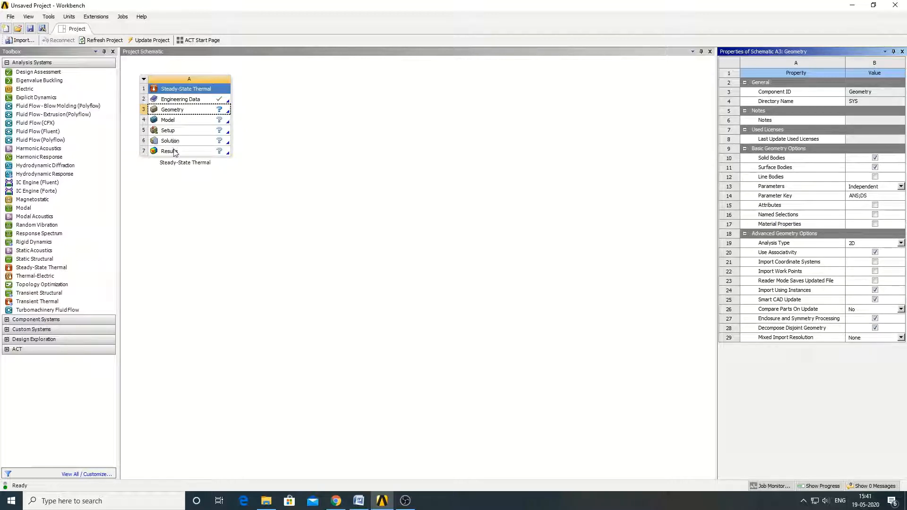
Start a new DesignModeler geometry for the Steady-State Thermal system.
{"action": "left_click", "coordinate": [181, 115]}
{"action": "right_click", "coordinate": [181, 112]}
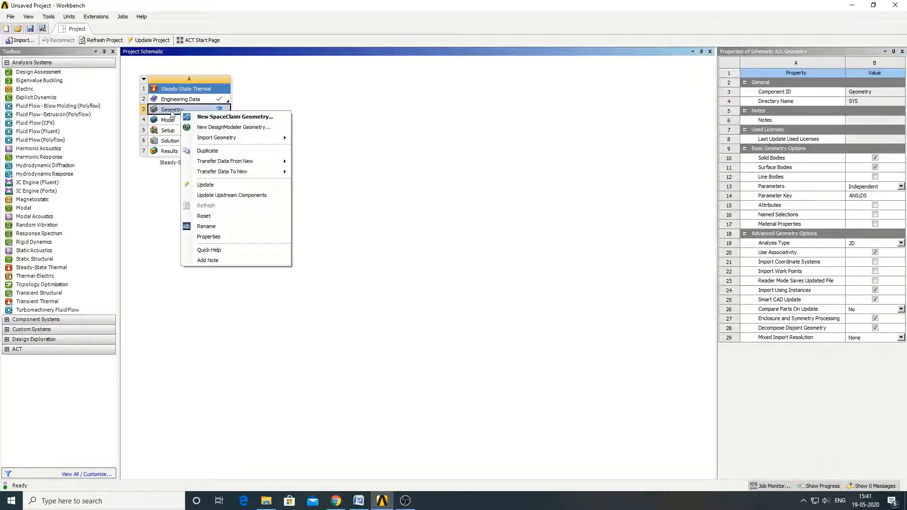
{"action": "left_click", "coordinate": [221, 127]}
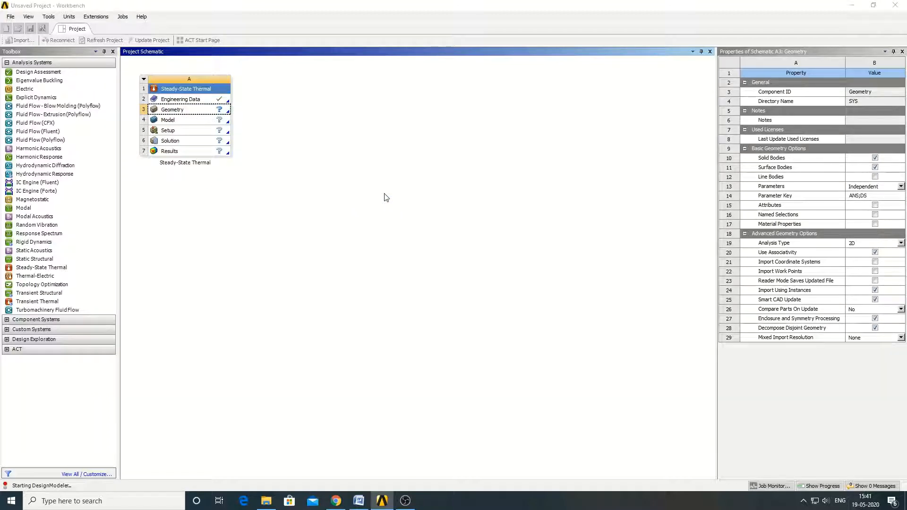
Check the plate dimensions of problem 1 in the Word manual and return to DesignModeler.
{"action": "left_click", "coordinate": [353, 506]}
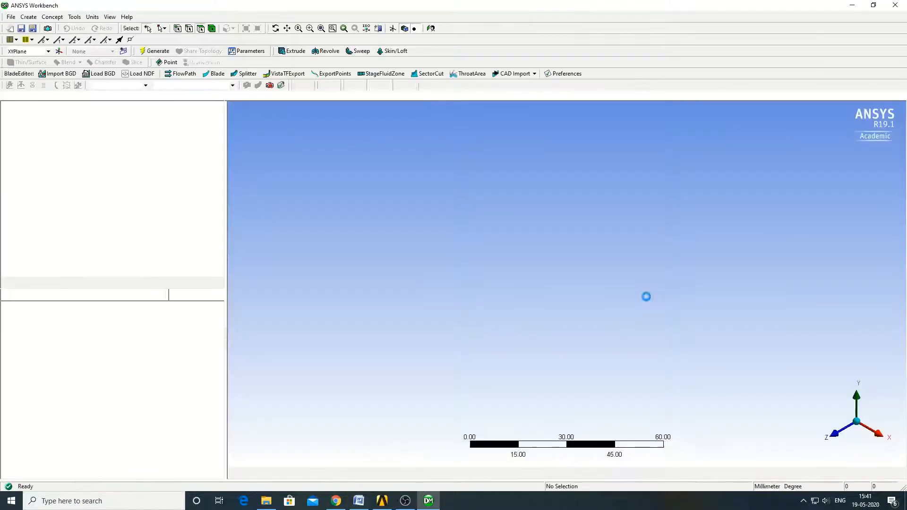
{"action": "left_click", "coordinate": [852, 6]}
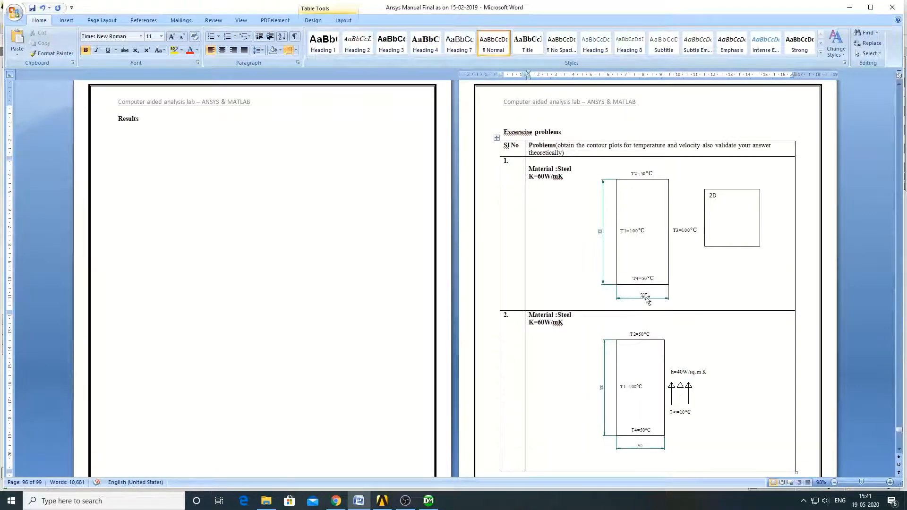
{"action": "left_click", "coordinate": [850, 8]}
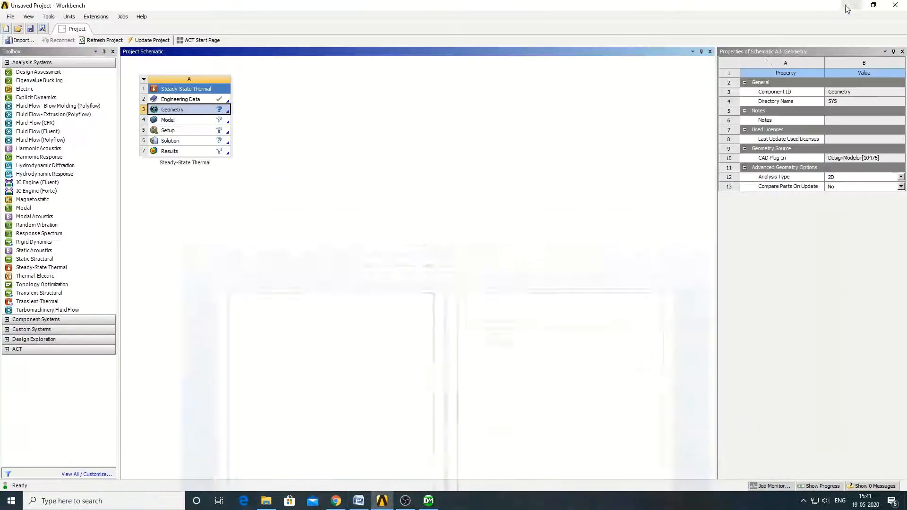
{"action": "left_click", "coordinate": [429, 501]}
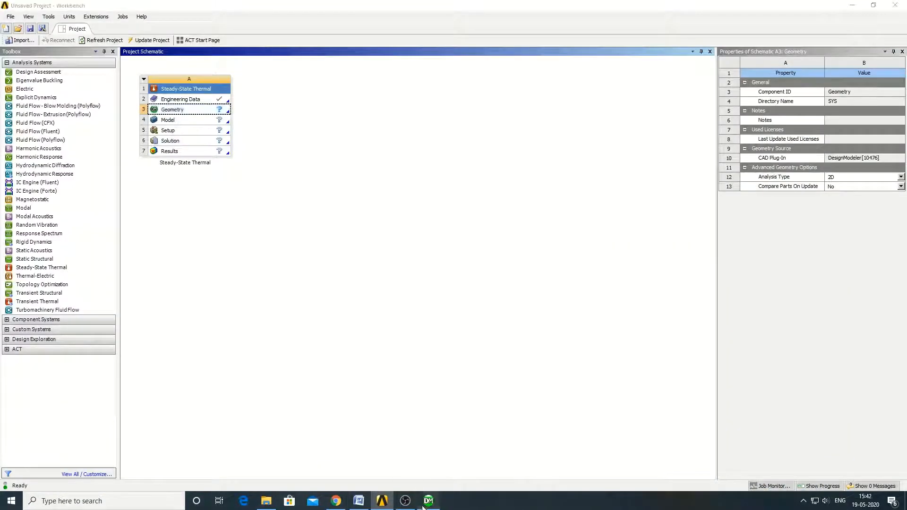
Sketch a rectangle on XYPlane with one corner at the origin, about 8.4 m wide and 13.8 m high.
{"action": "left_click", "coordinate": [49, 114]}
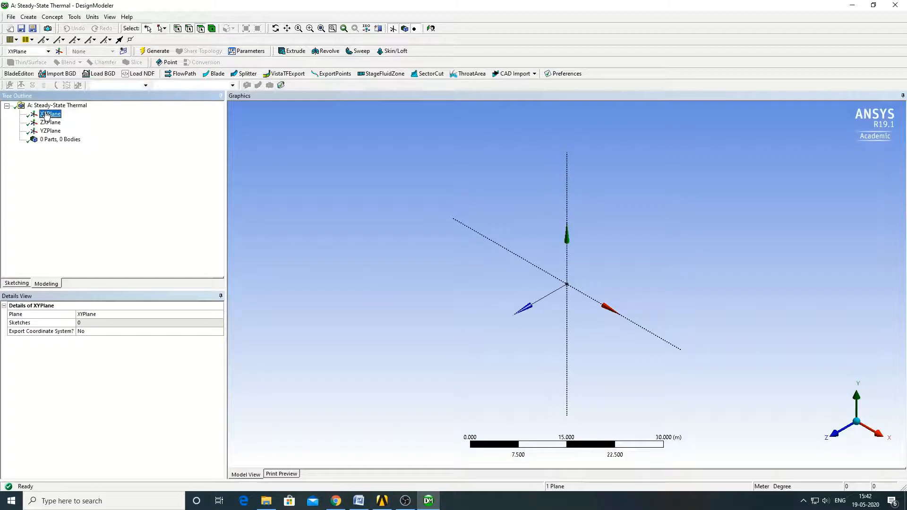
{"action": "right_click", "coordinate": [46, 115]}
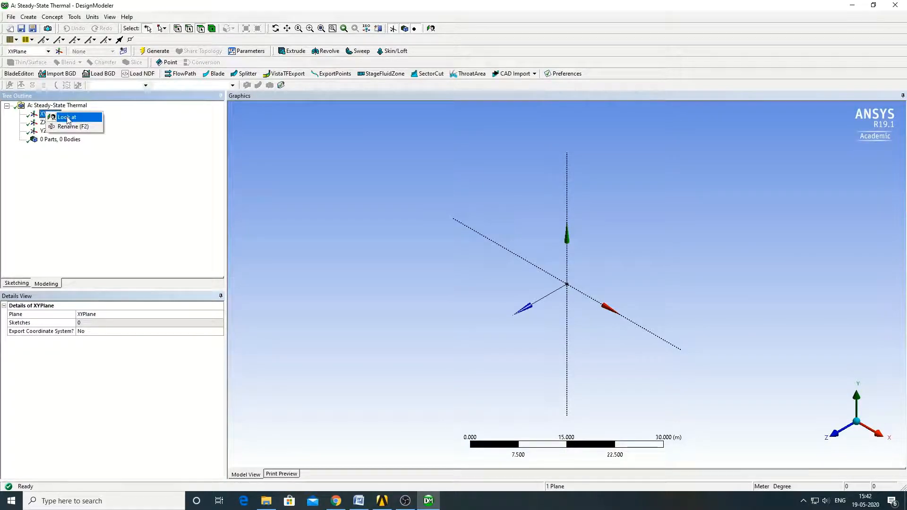
{"action": "left_click", "coordinate": [67, 118]}
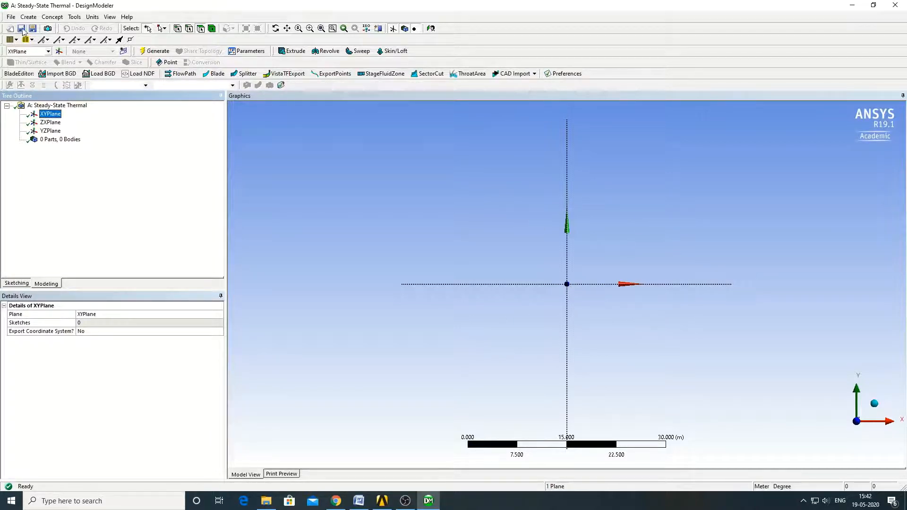
{"action": "left_click", "coordinate": [17, 284]}
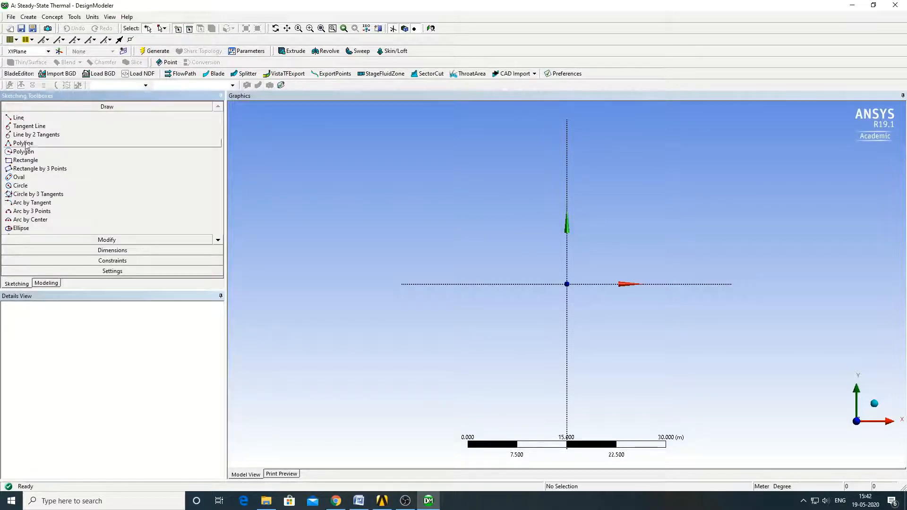
{"action": "left_click", "coordinate": [19, 161]}
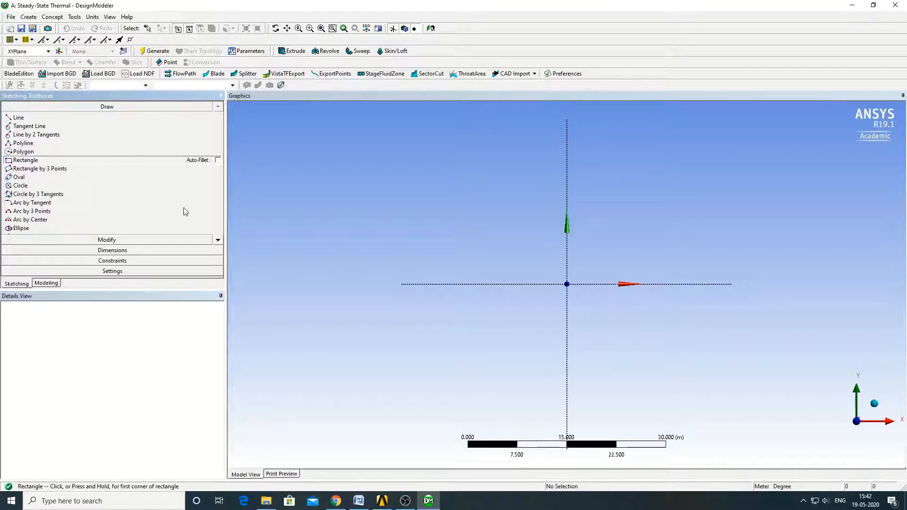
{"action": "left_click", "coordinate": [568, 284]}
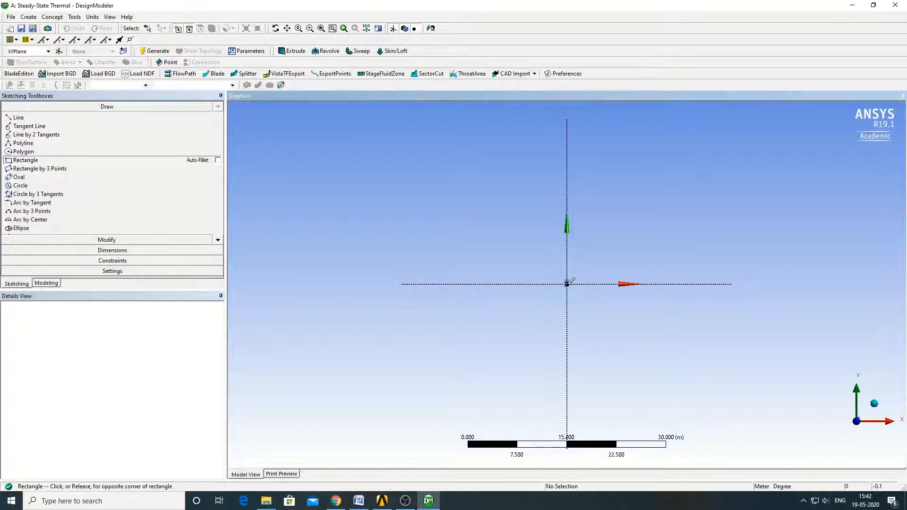
{"action": "left_click", "coordinate": [623, 193]}
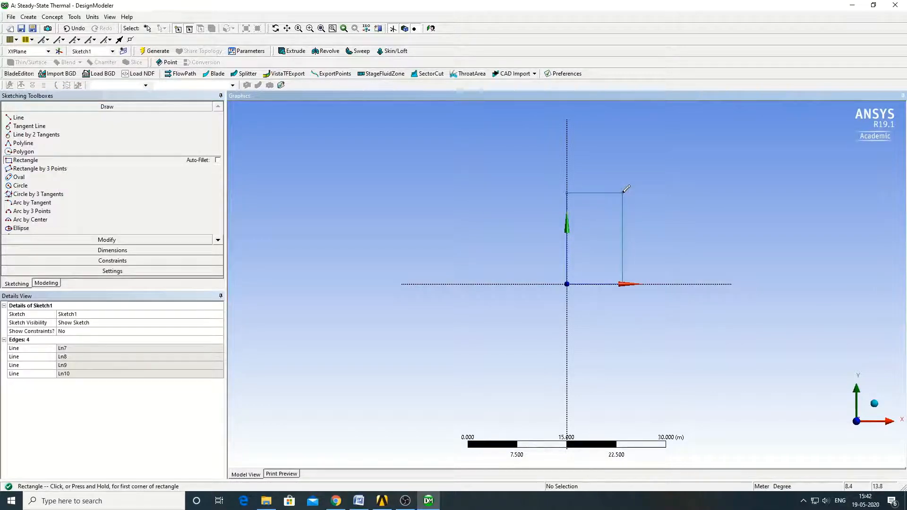
Dimension the rectangle's width along its upper edge and its height along the edge opposite the Y axis.
{"action": "left_click", "coordinate": [113, 250]}
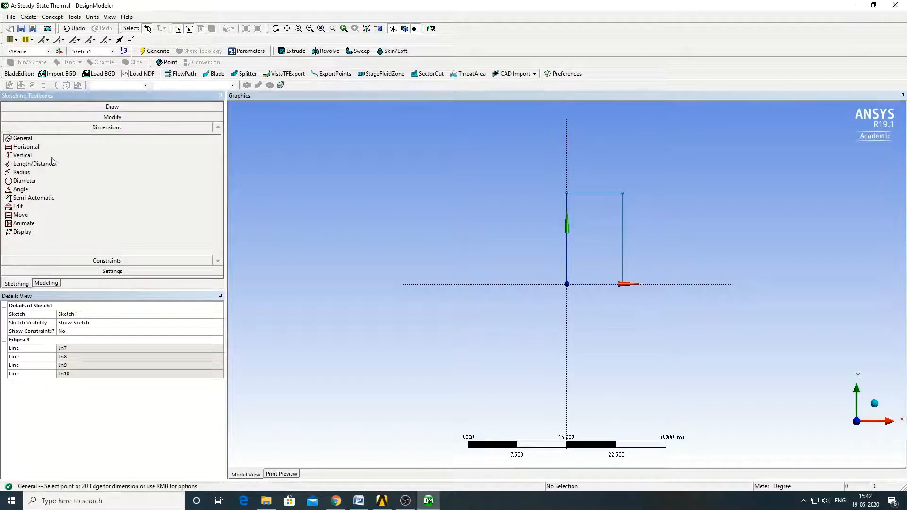
{"action": "left_click", "coordinate": [597, 193]}
{"action": "left_click", "coordinate": [597, 182]}
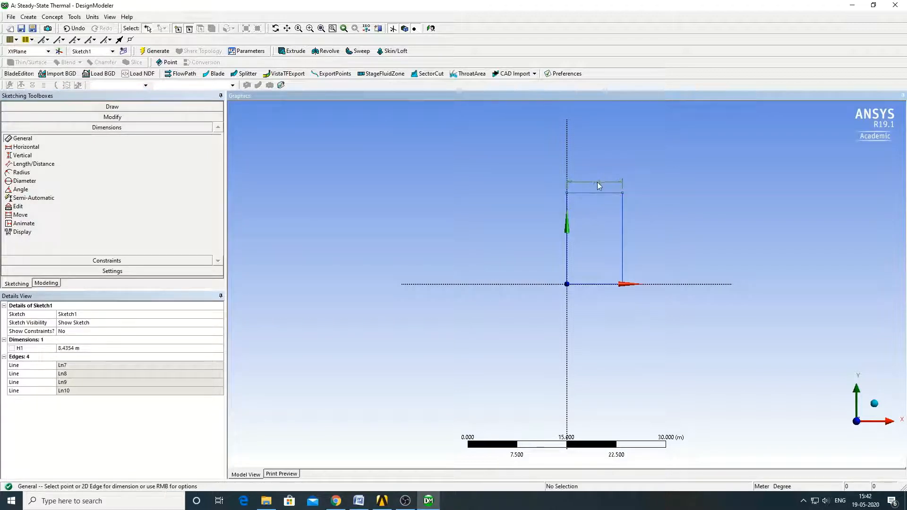
{"action": "left_click", "coordinate": [622, 253]}
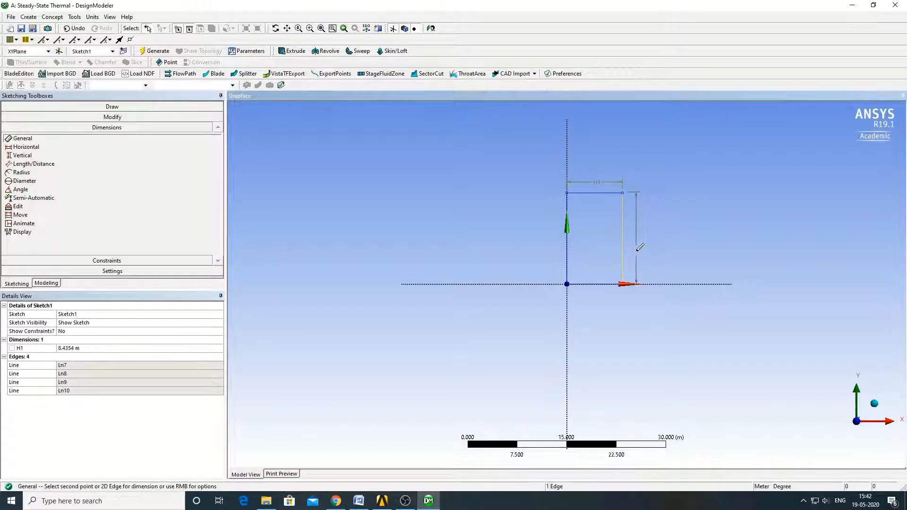
{"action": "left_click", "coordinate": [646, 249]}
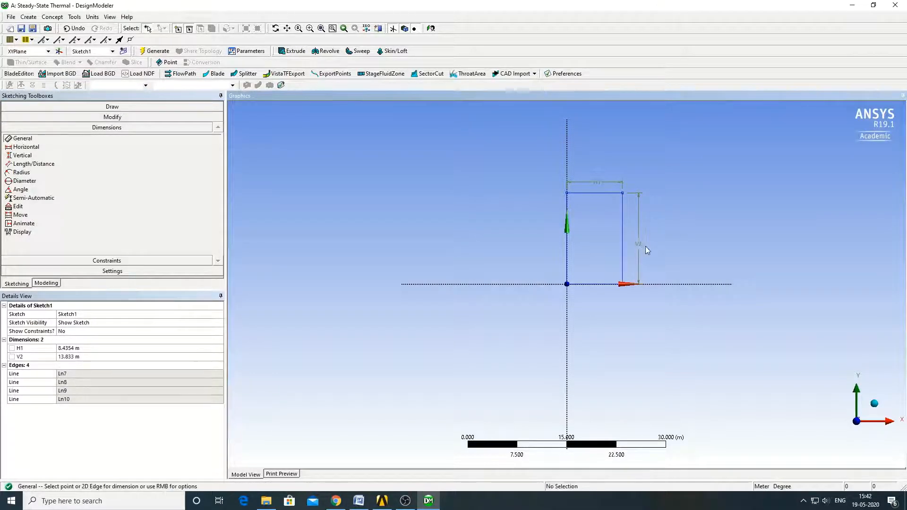
Set the rectangle's width H1 to 0.5 m and its height V2 to 1 m.
{"action": "left_click", "coordinate": [66, 349]}
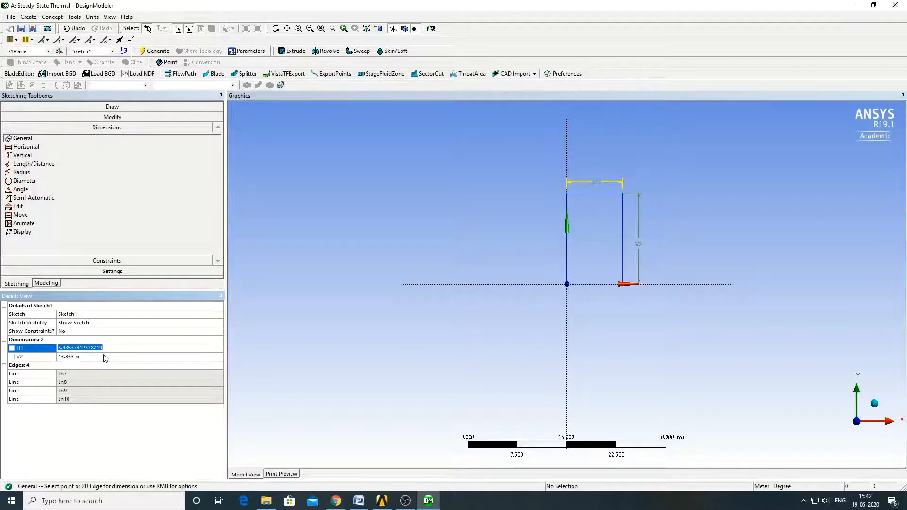
{"action": "type", "text": "0.5"}
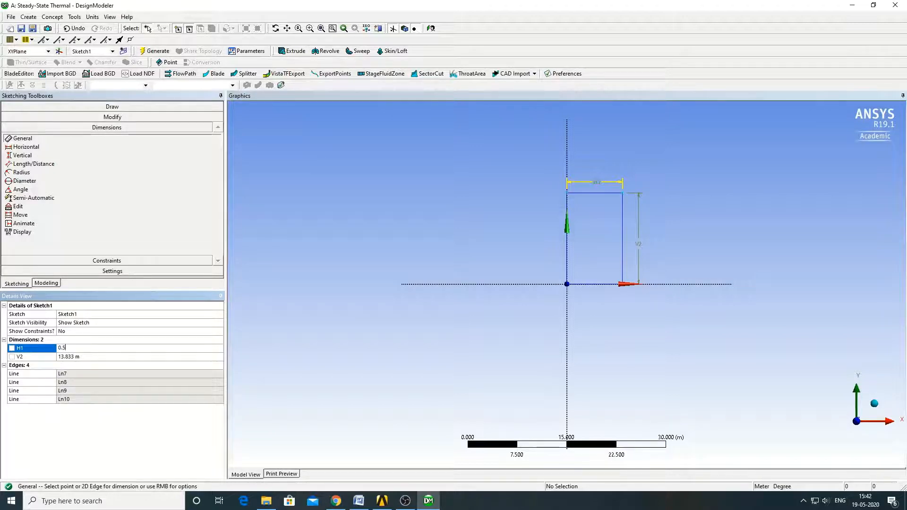
{"action": "key", "text": "Return"}
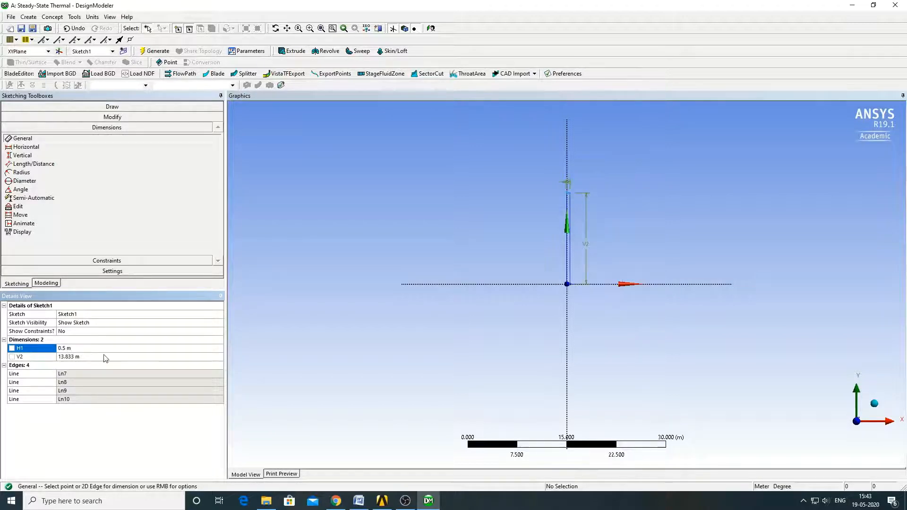
{"action": "left_click", "coordinate": [69, 358]}
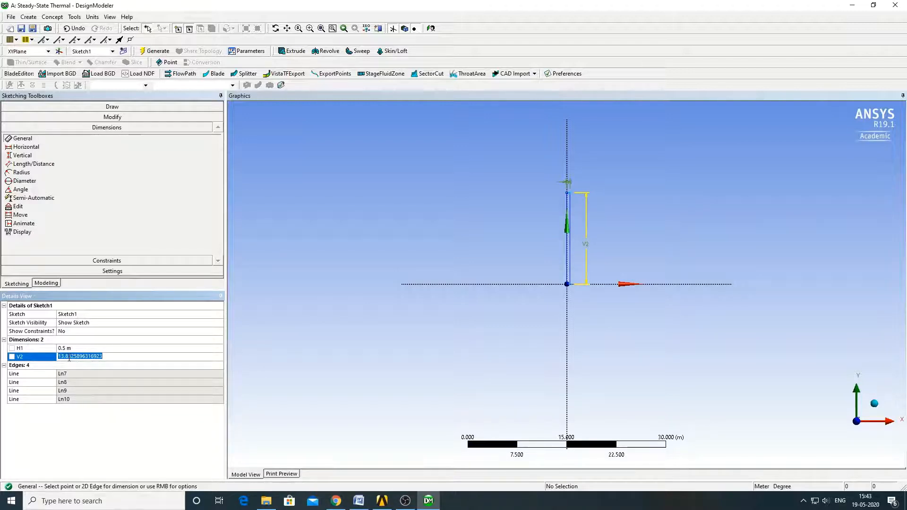
{"action": "type", "text": "1"}
{"action": "key", "text": "Return"}
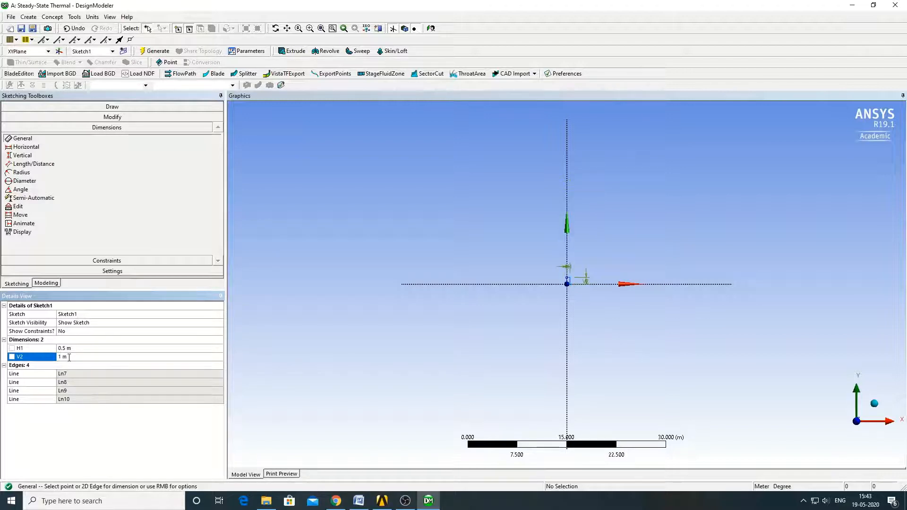
{"action": "scroll", "coordinate": [582, 287], "scroll_direction": "up", "scroll_amount": 3}
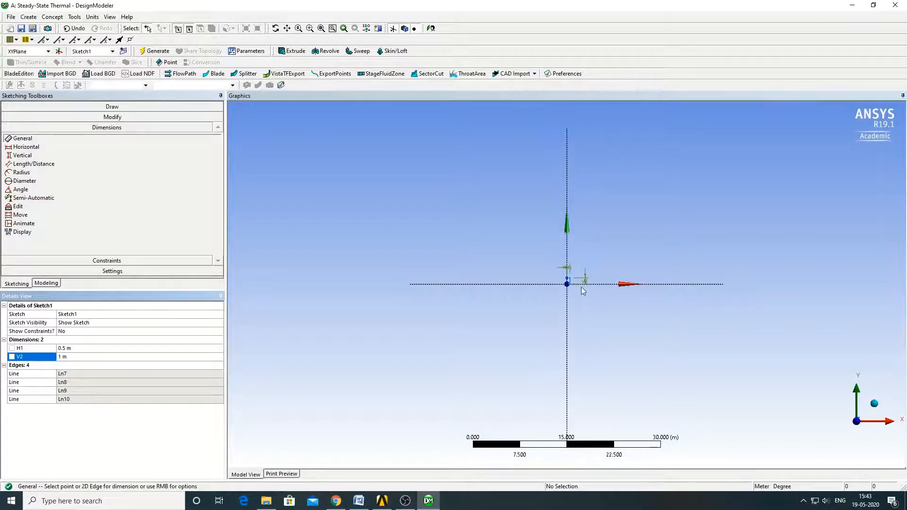
Move the width and height dimensions close to the rectangle's upper edge and the edge opposite the Y axis.
{"action": "scroll", "coordinate": [582, 288], "scroll_direction": "up", "scroll_amount": 5}
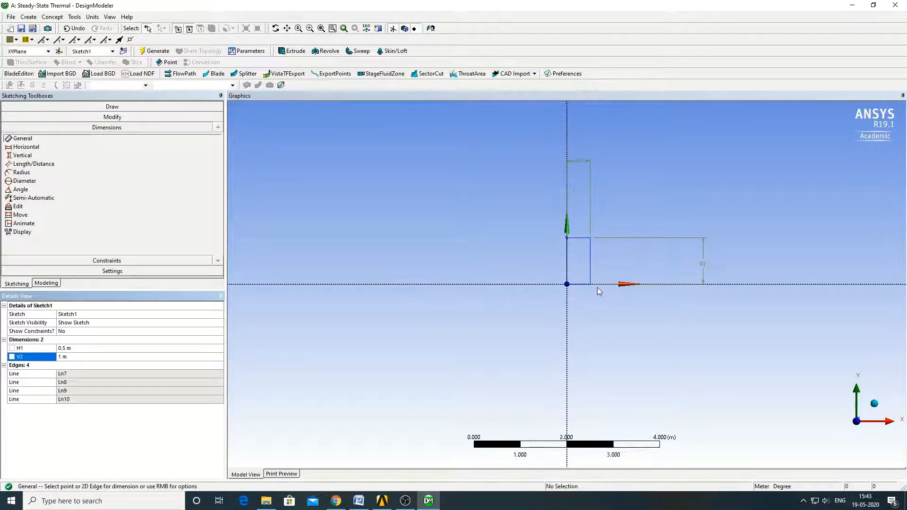
{"action": "scroll", "coordinate": [598, 287], "scroll_direction": "up", "scroll_amount": 1}
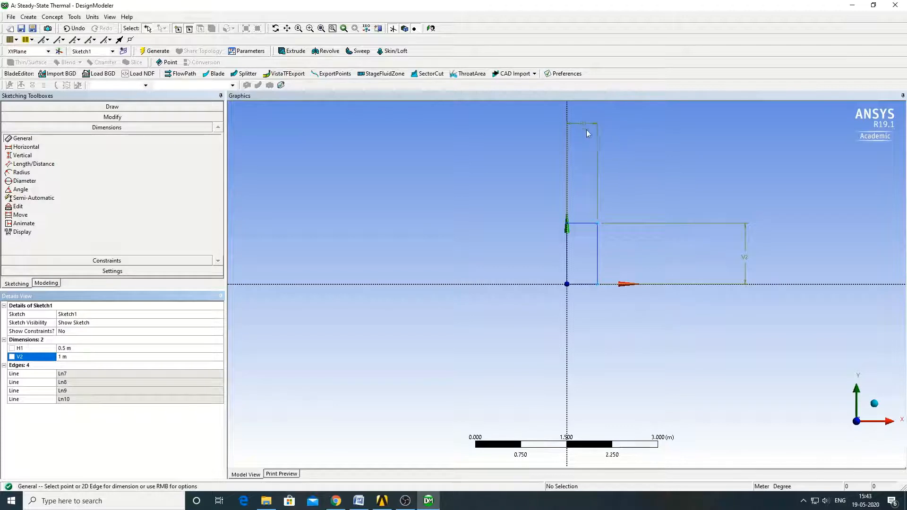
{"action": "left_click", "coordinate": [21, 215]}
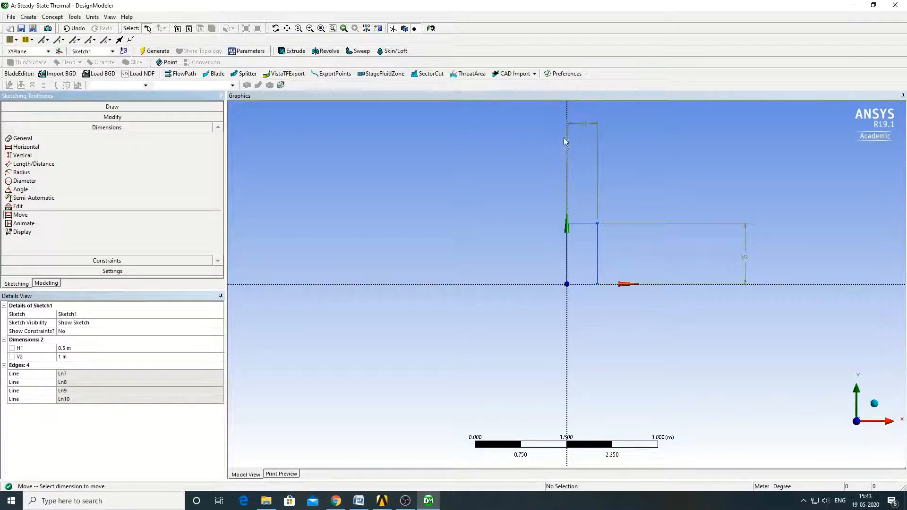
{"action": "left_click_drag", "start_coordinate": [583, 124], "coordinate": [580, 212]}
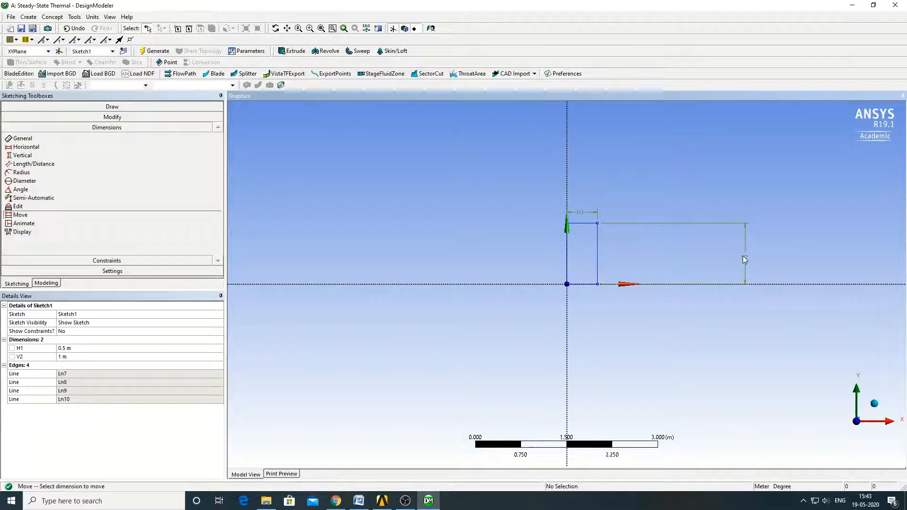
{"action": "left_click_drag", "start_coordinate": [747, 259], "coordinate": [612, 259]}
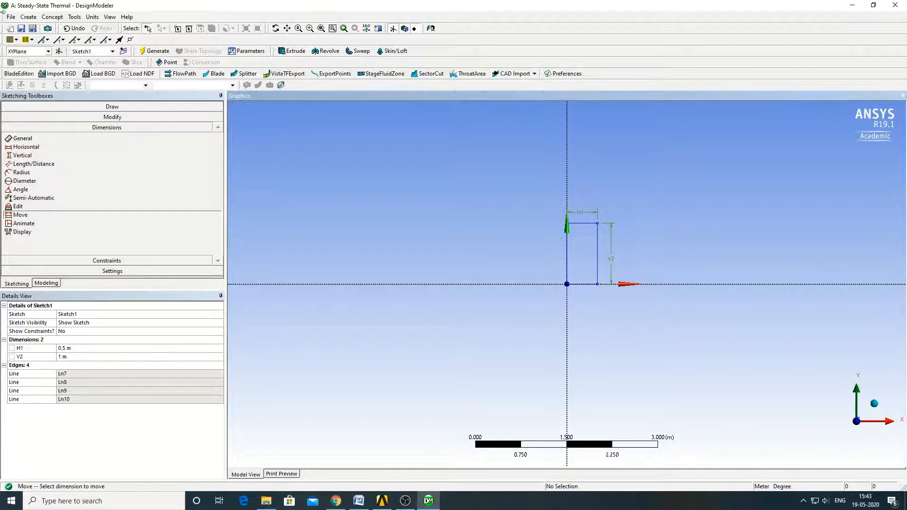
Create a surface from the sketch using the rectangle's four edges as base objects, generate it and expand the part to show its body.
{"action": "left_click", "coordinate": [51, 17]}
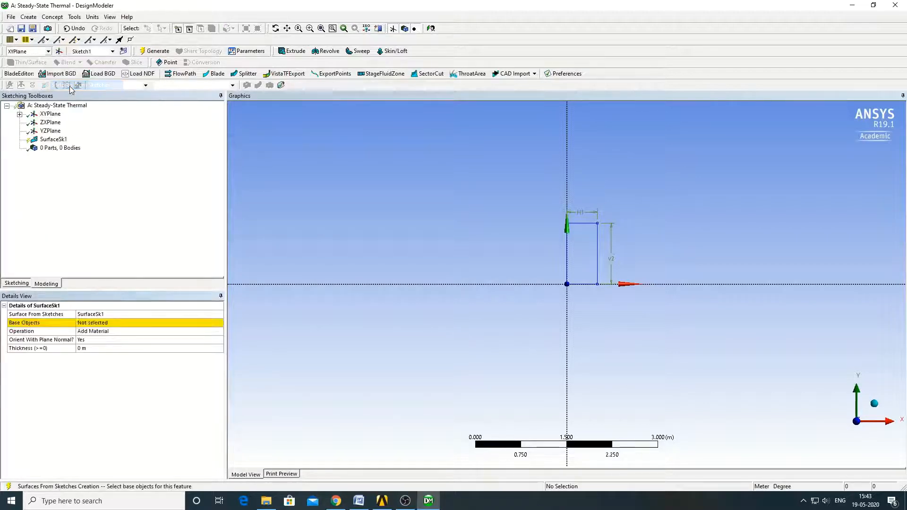
{"action": "left_click", "coordinate": [70, 88]}
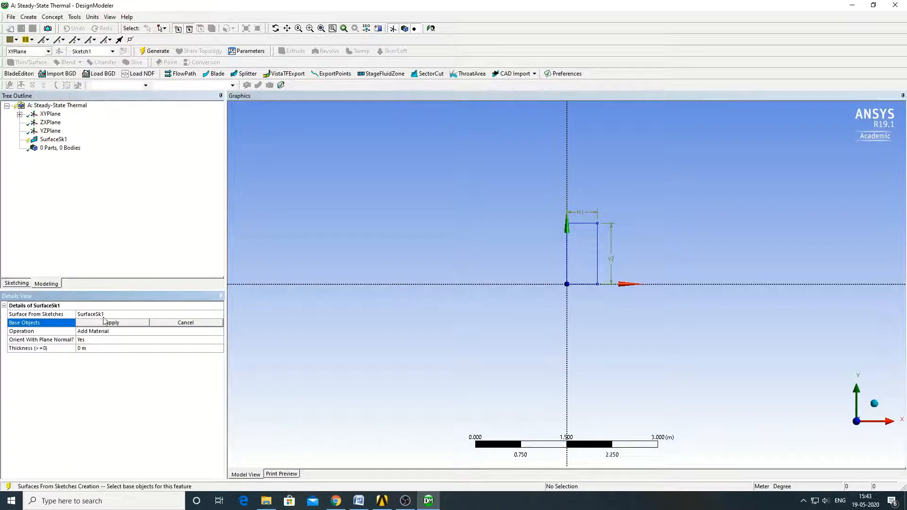
{"action": "left_click", "coordinate": [567, 250]}
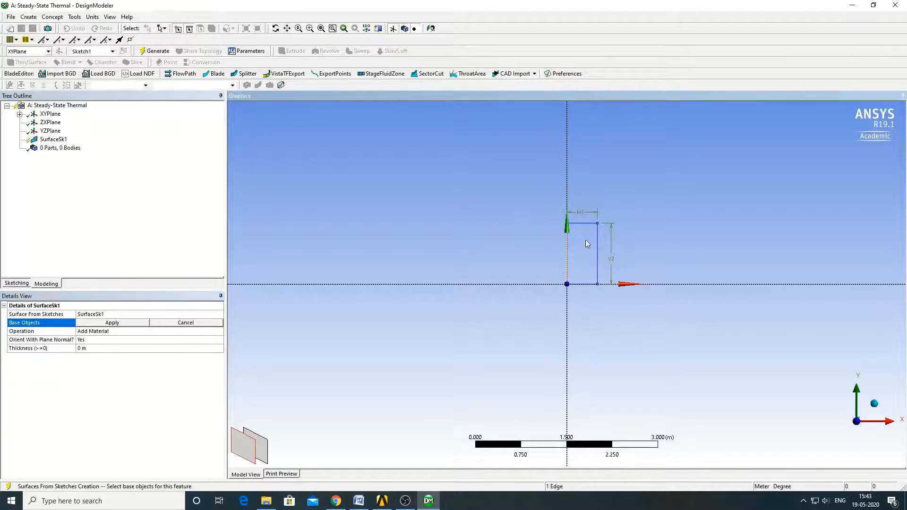
{"action": "left_click", "coordinate": [588, 224], "text": "ctrl"}
{"action": "left_click", "coordinate": [597, 257], "text": "ctrl"}
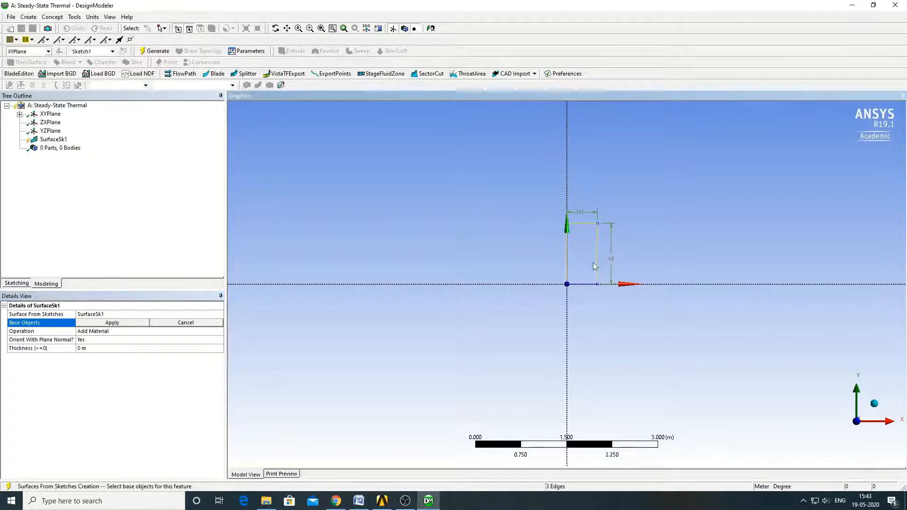
{"action": "left_click", "coordinate": [586, 284], "text": "ctrl"}
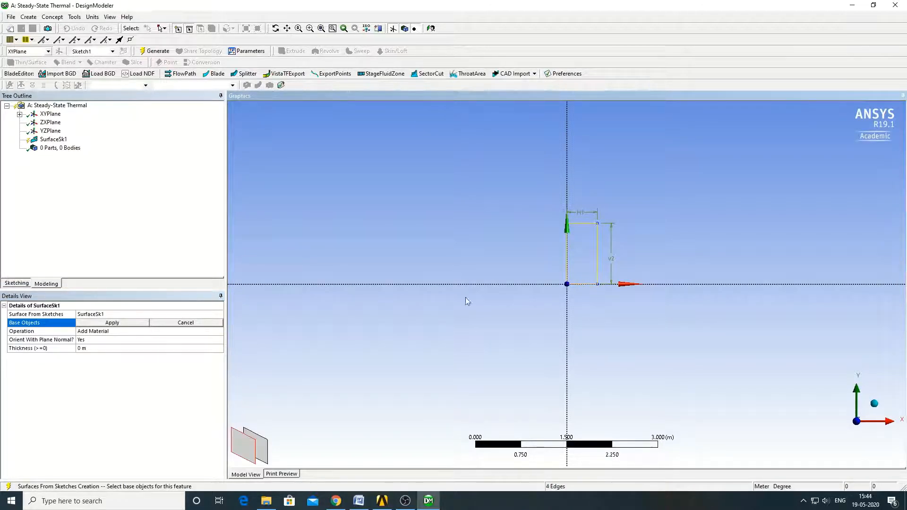
{"action": "left_click", "coordinate": [112, 324]}
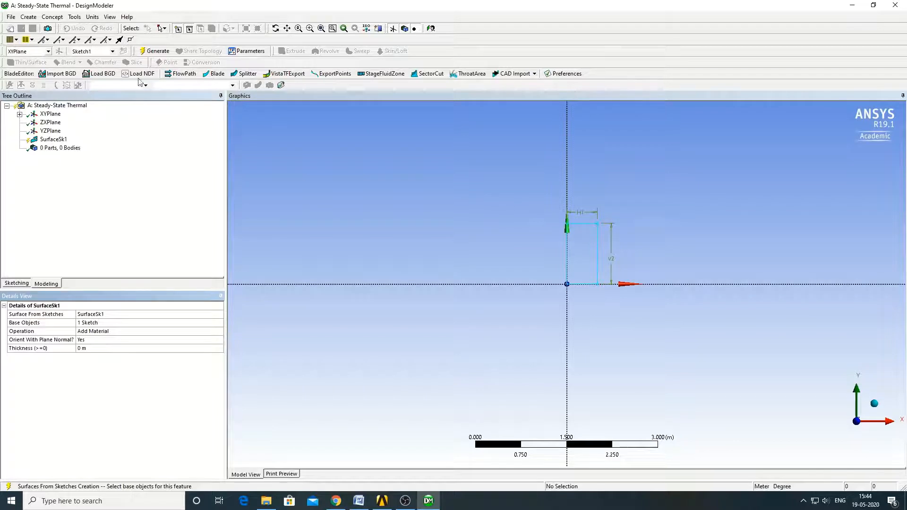
{"action": "left_click", "coordinate": [154, 51]}
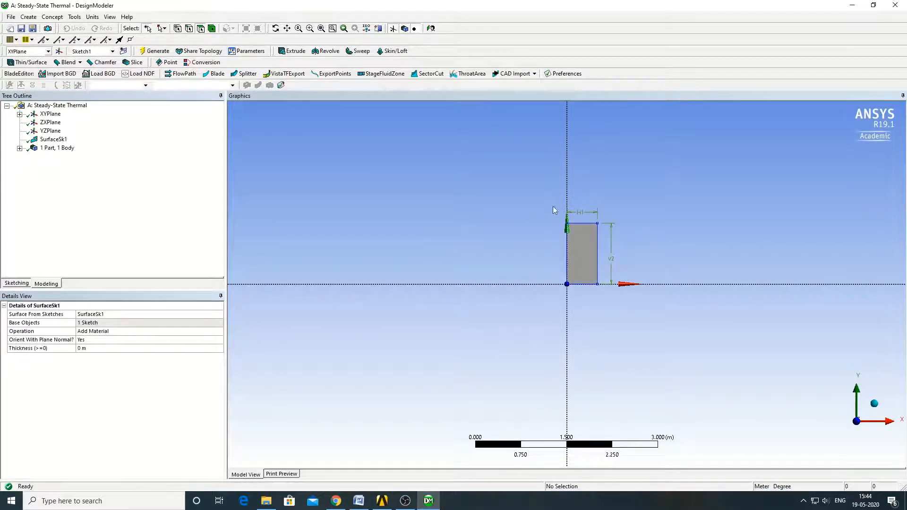
{"action": "scroll", "coordinate": [580, 260], "scroll_direction": "up", "scroll_amount": 1}
{"action": "scroll", "coordinate": [580, 260], "scroll_direction": "up", "scroll_amount": 3}
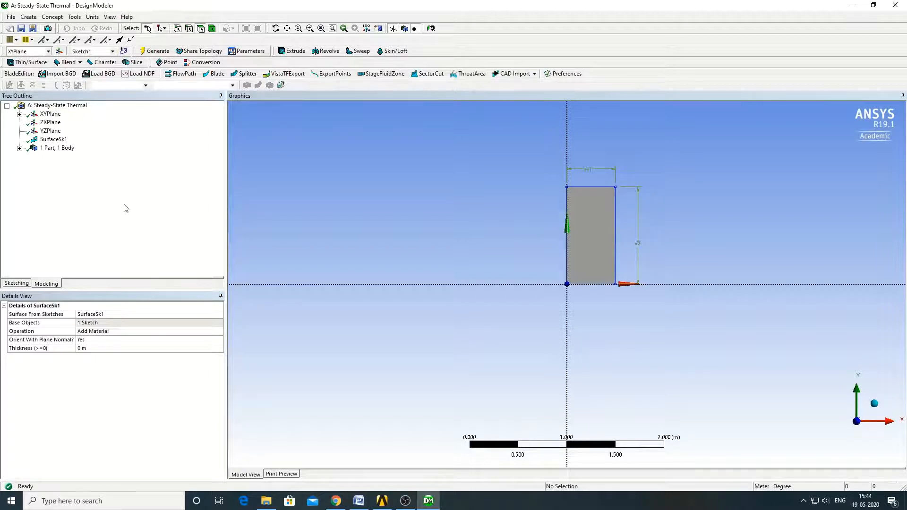
{"action": "left_click", "coordinate": [19, 148]}
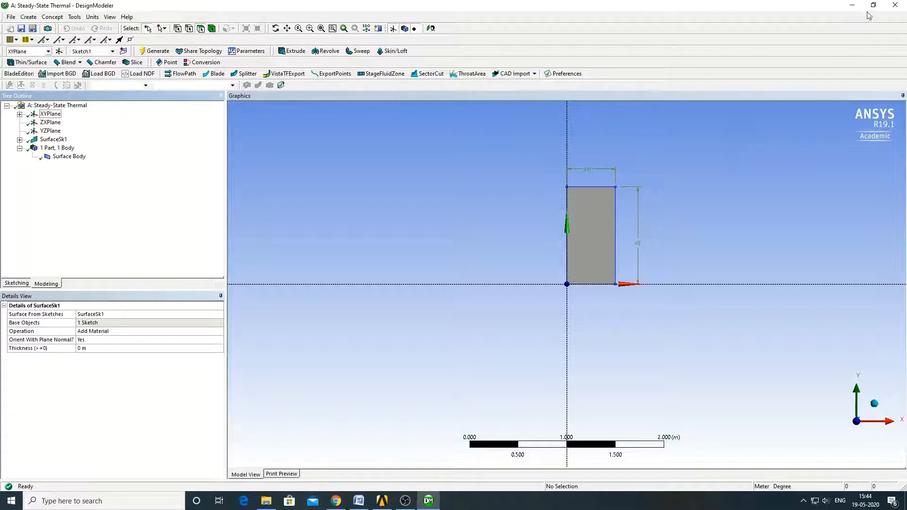
Switch to Workbench and open the Model of the Steady-State Thermal system for editing in Mechanical.
{"action": "left_click", "coordinate": [853, 6]}
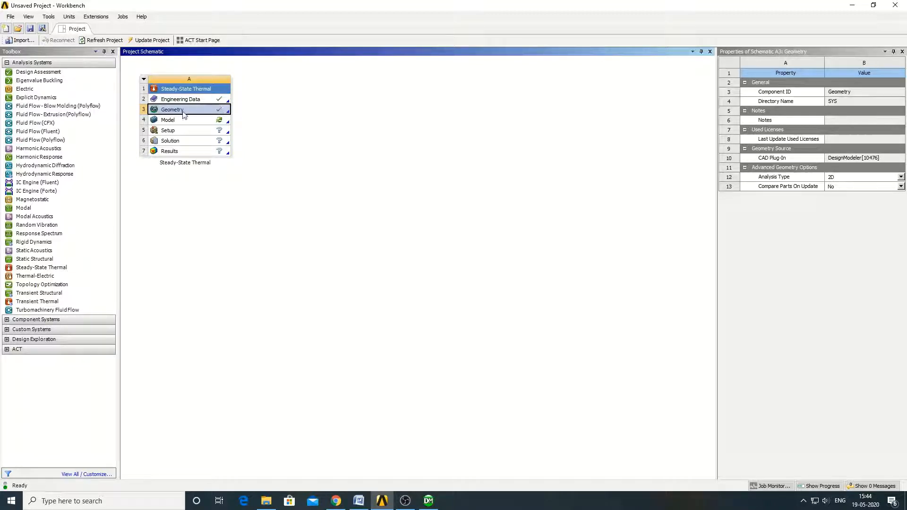
{"action": "left_click", "coordinate": [169, 120]}
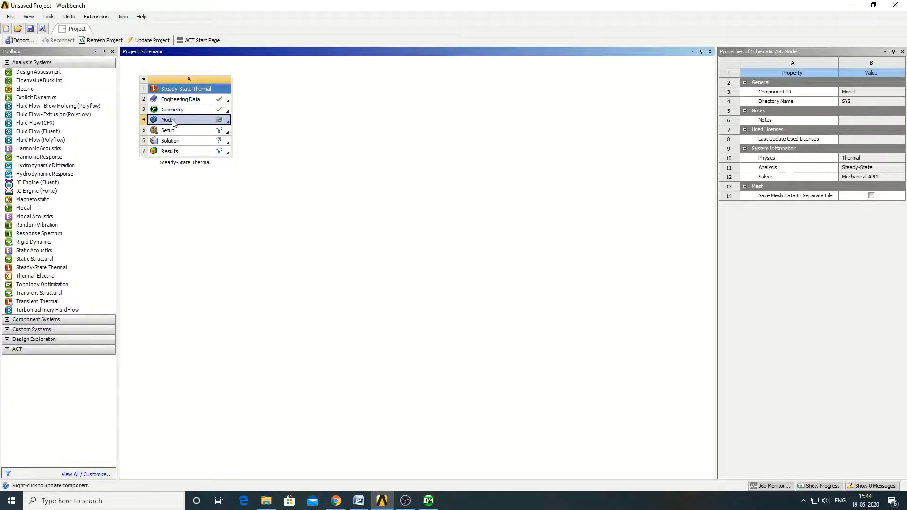
{"action": "right_click", "coordinate": [173, 122]}
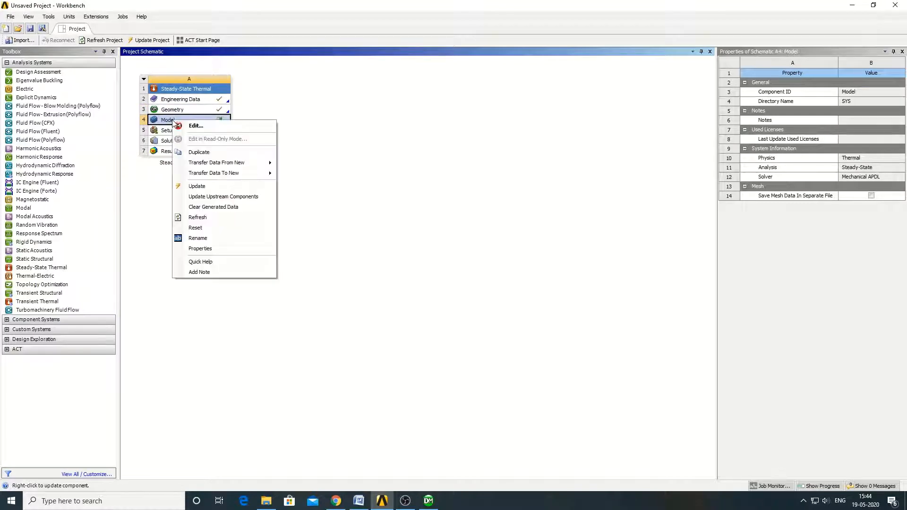
{"action": "left_click", "coordinate": [195, 126]}
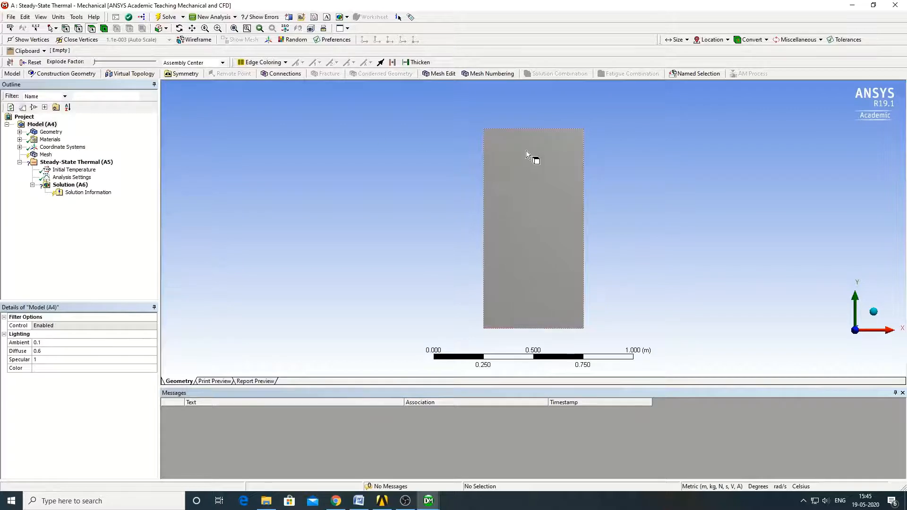
Generate the plate's mesh with the default mesh settings.
{"action": "left_click", "coordinate": [48, 156]}
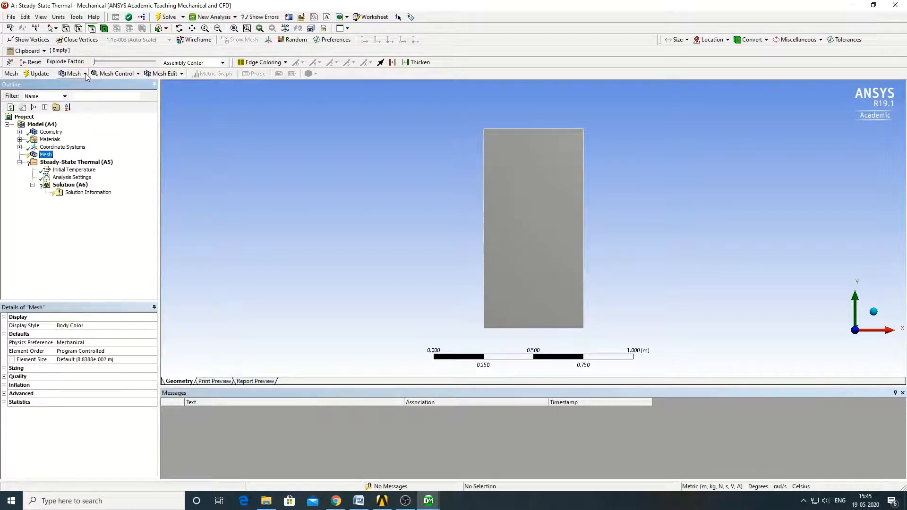
{"action": "right_click", "coordinate": [48, 158]}
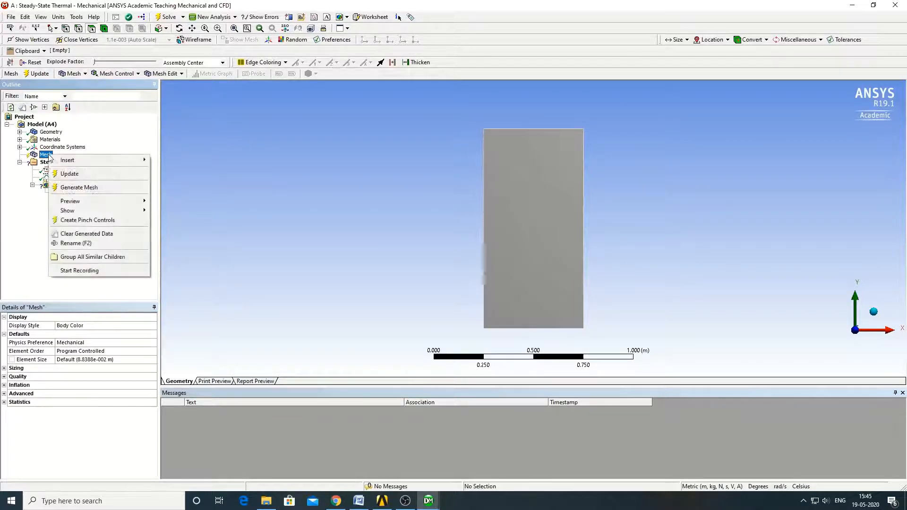
{"action": "left_click", "coordinate": [75, 189]}
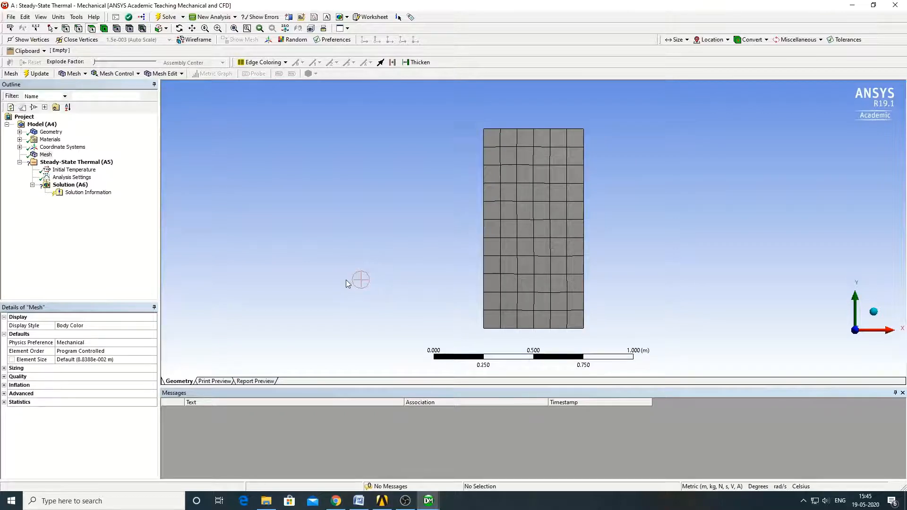
Add a Face Meshing control scoped to the plate's face and update the mesh.
{"action": "left_click", "coordinate": [128, 76]}
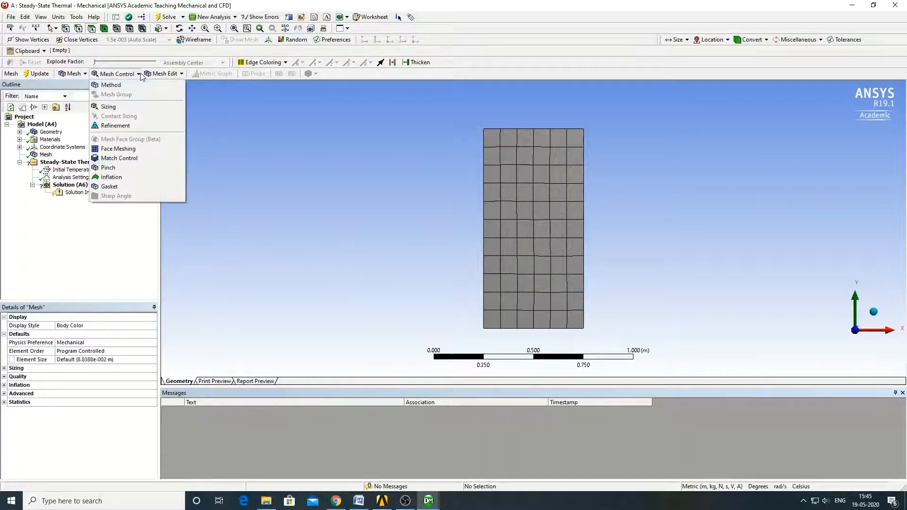
{"action": "left_click", "coordinate": [118, 149]}
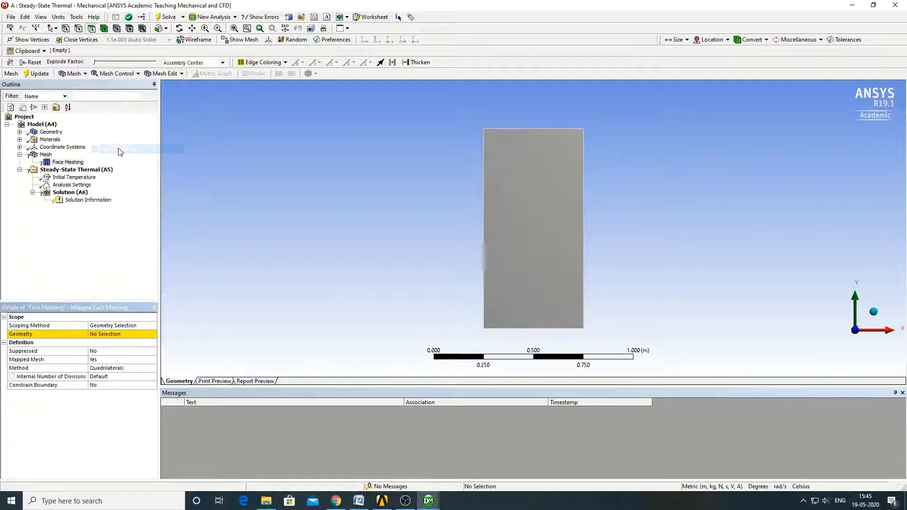
{"action": "left_click", "coordinate": [498, 243]}
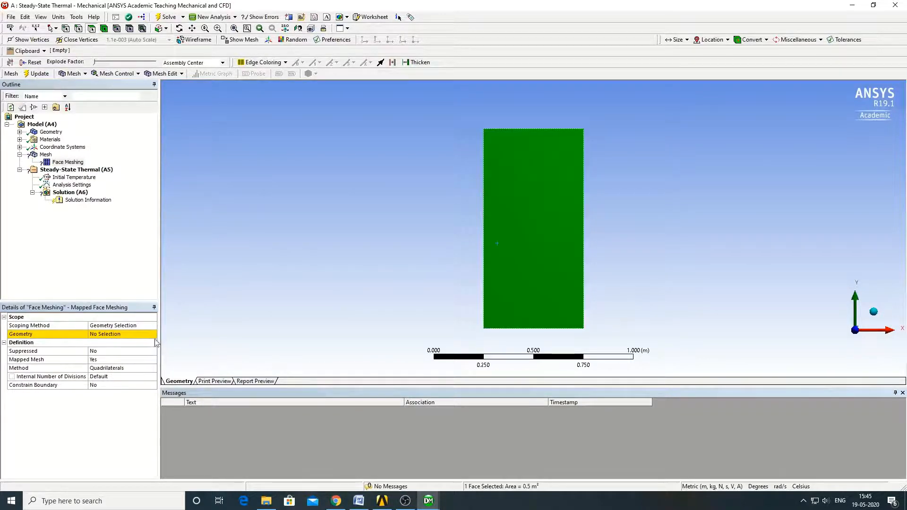
{"action": "left_click", "coordinate": [130, 338]}
{"action": "left_click", "coordinate": [100, 334]}
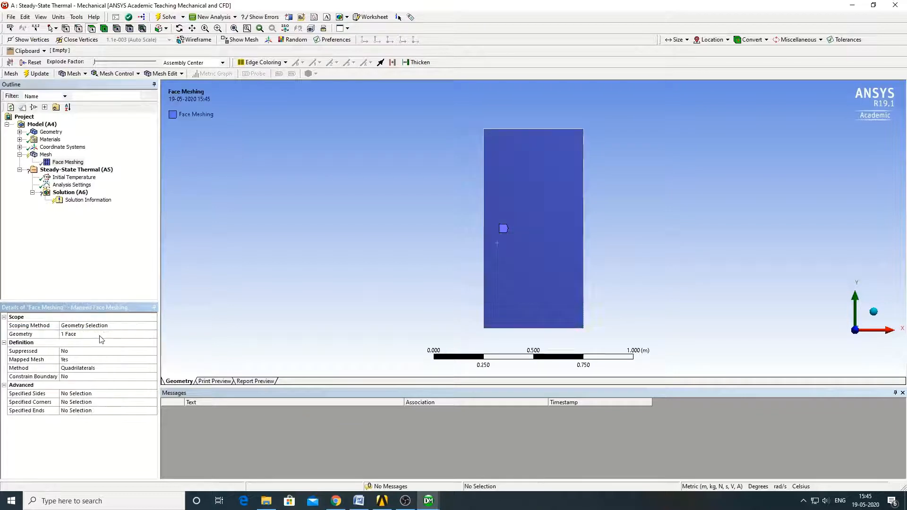
{"action": "left_click", "coordinate": [45, 155]}
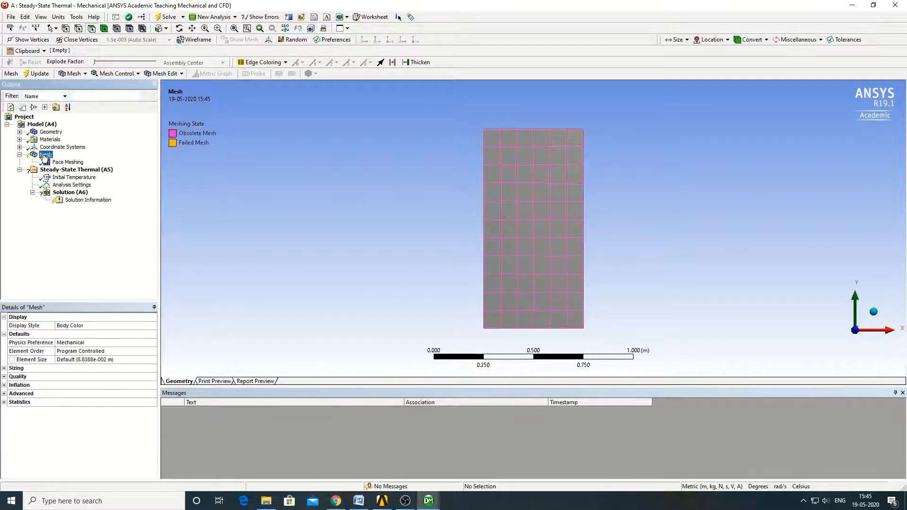
{"action": "left_click", "coordinate": [36, 74]}
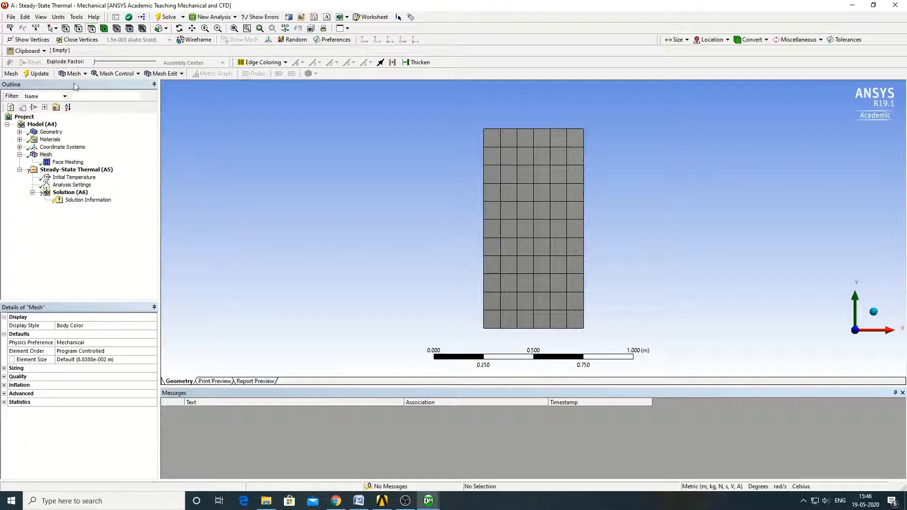
{"action": "left_click", "coordinate": [85, 74]}
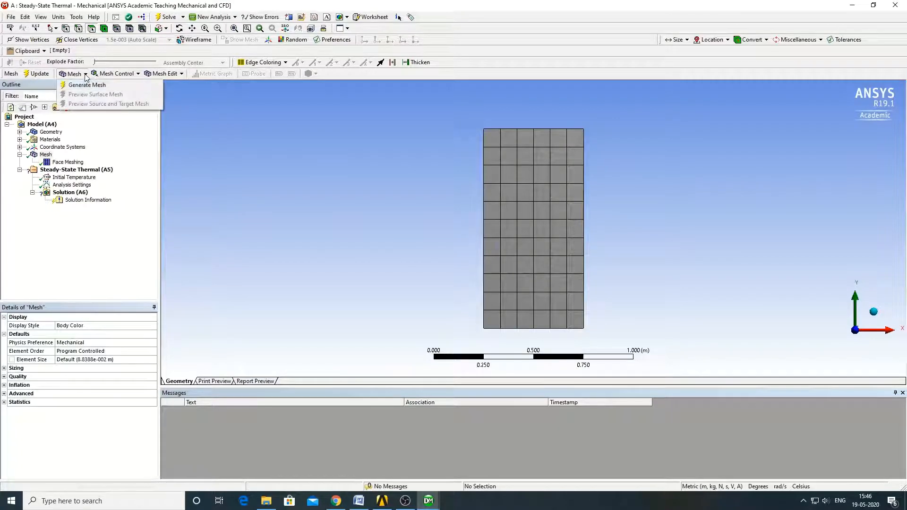
{"action": "left_click", "coordinate": [136, 74]}
{"action": "left_click", "coordinate": [137, 75]}
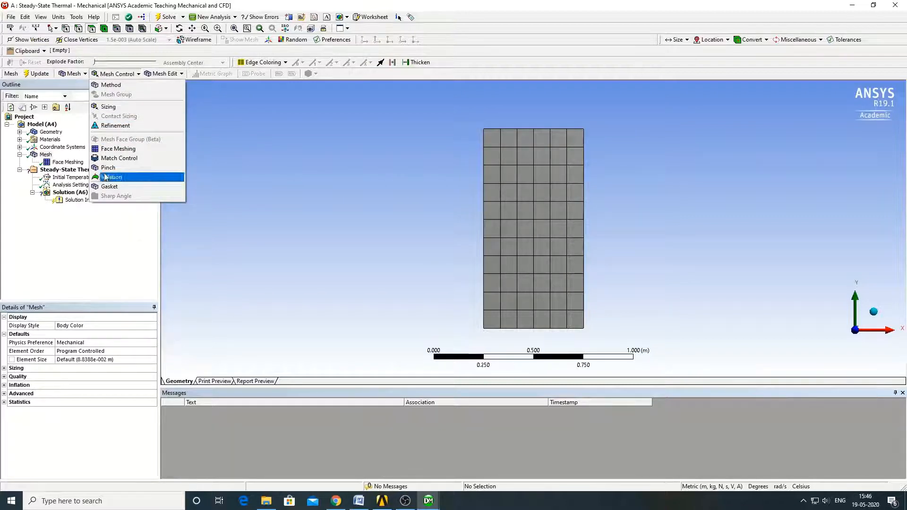
{"action": "left_click", "coordinate": [139, 260]}
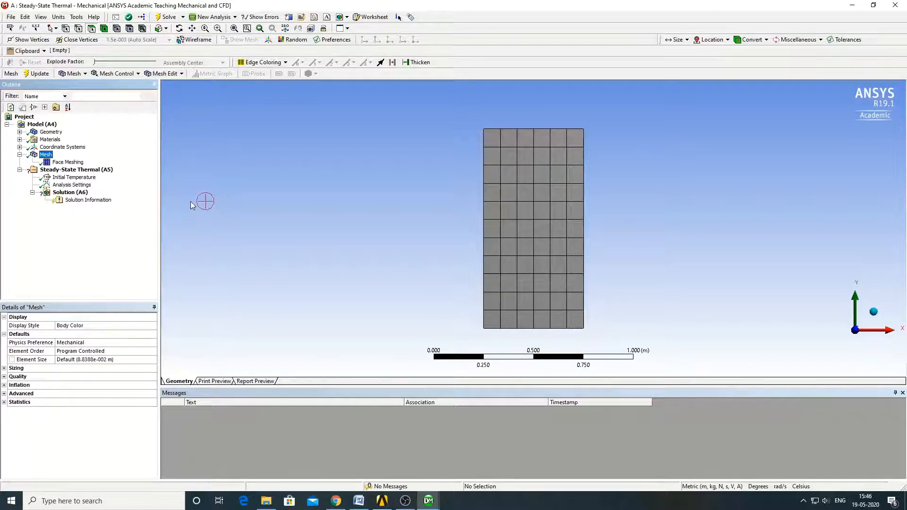
Check the boundary temperatures of problem 1 in the Word manual and return to Mechanical.
{"action": "left_click", "coordinate": [364, 503]}
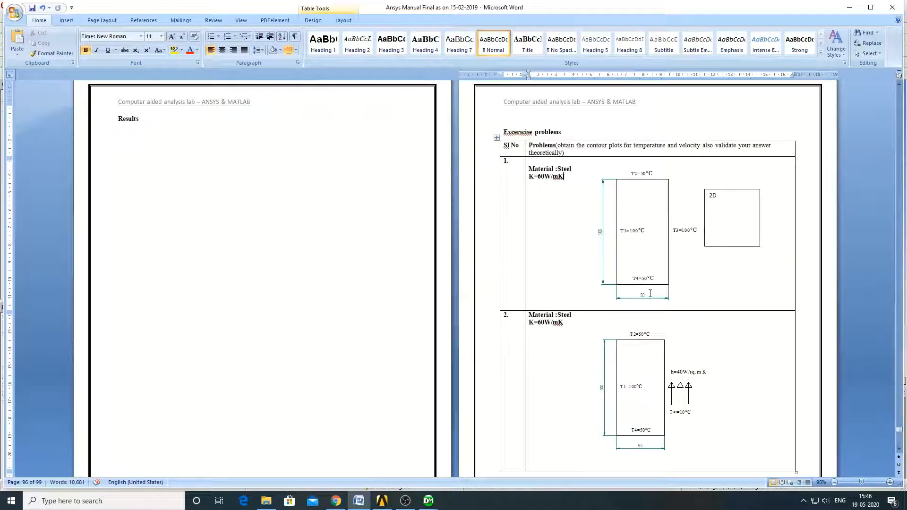
{"action": "left_click", "coordinate": [848, 7]}
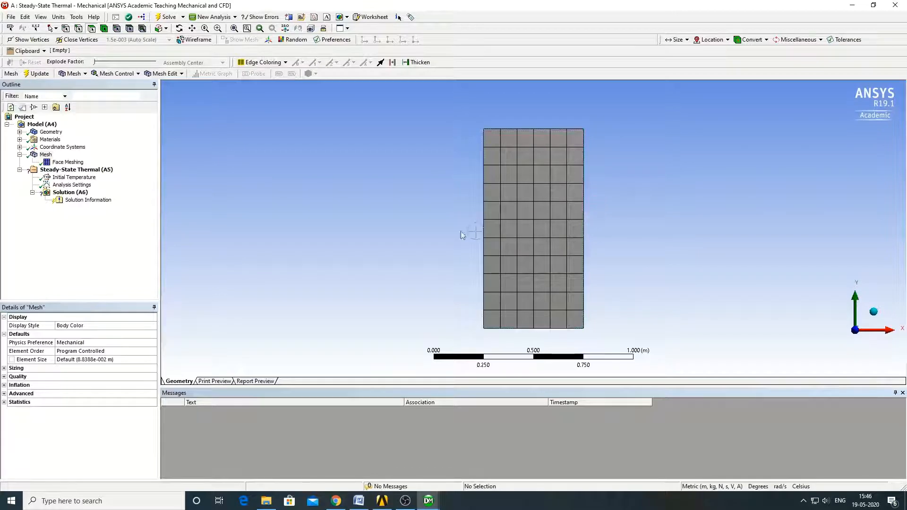
Apply a 100 °C temperature condition to the plate's left vertical edge.
{"action": "left_click", "coordinate": [79, 29]}
{"action": "left_click", "coordinate": [486, 214]}
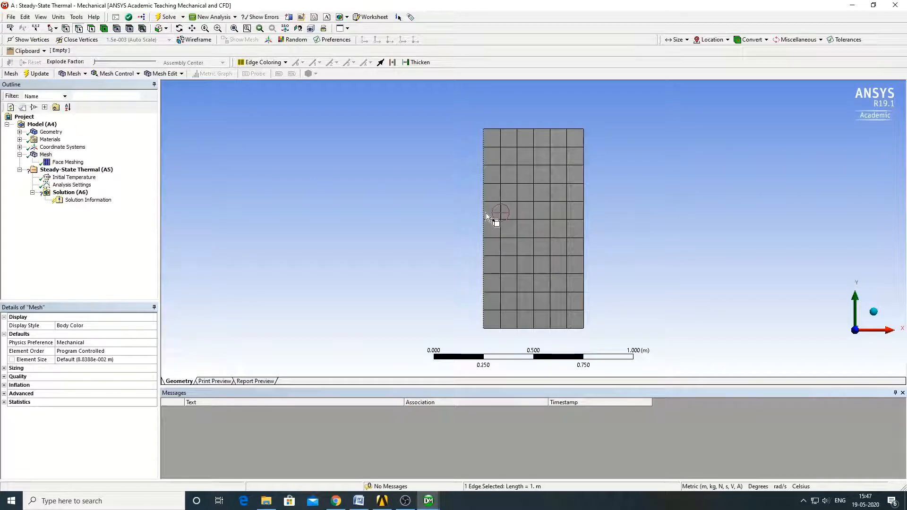
{"action": "left_click", "coordinate": [71, 171]}
{"action": "right_click", "coordinate": [72, 174]}
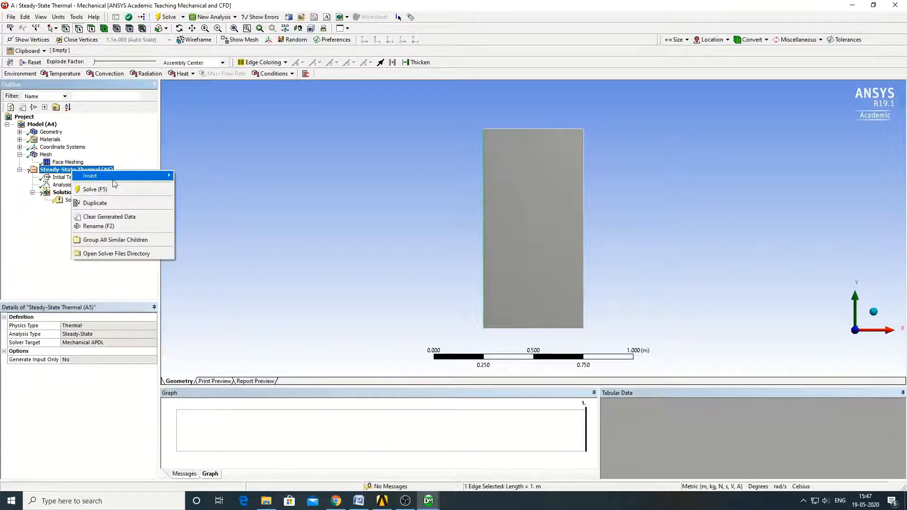
{"action": "mouse_move", "coordinate": [116, 177]}
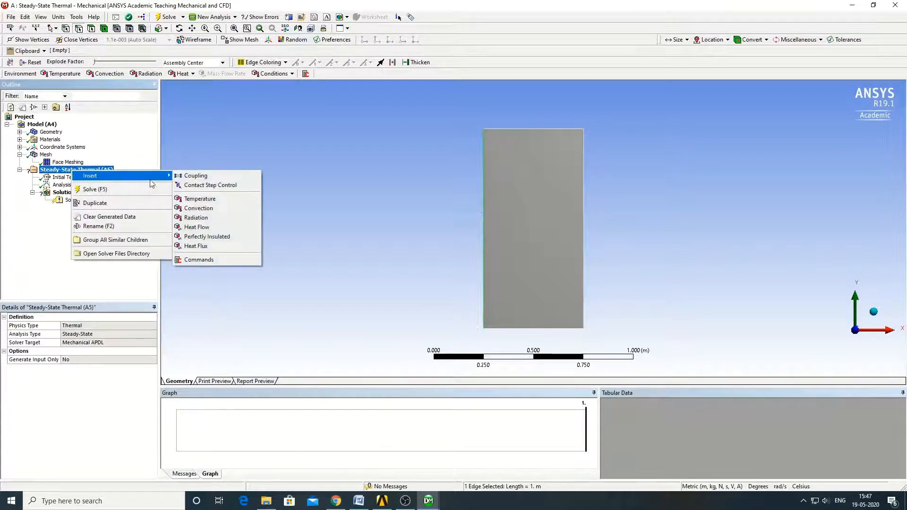
{"action": "left_click", "coordinate": [200, 199]}
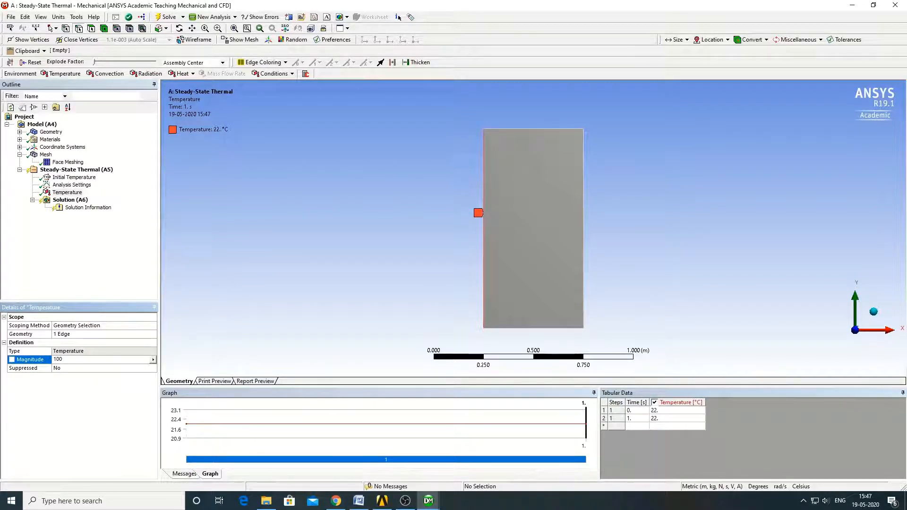
{"action": "key", "text": "Return"}
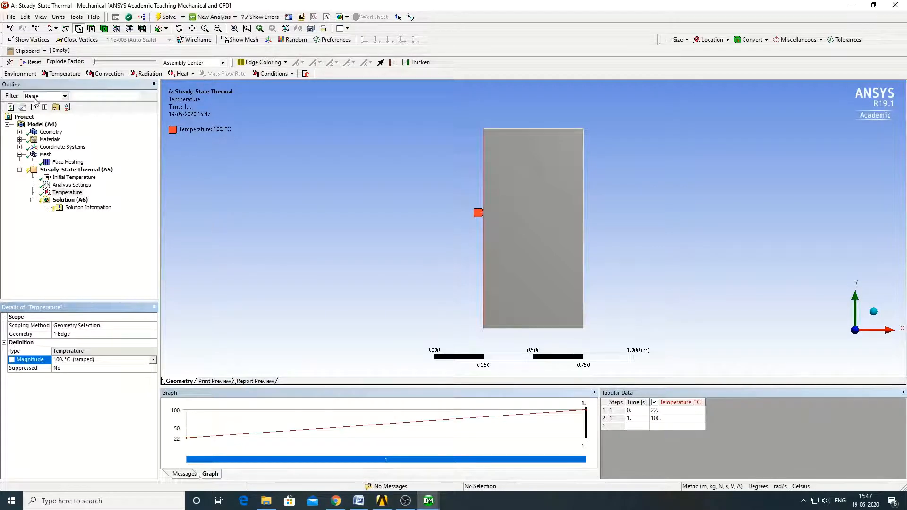
Apply a 100 °C temperature condition to the plate's right vertical edge.
{"action": "left_click", "coordinate": [584, 242]}
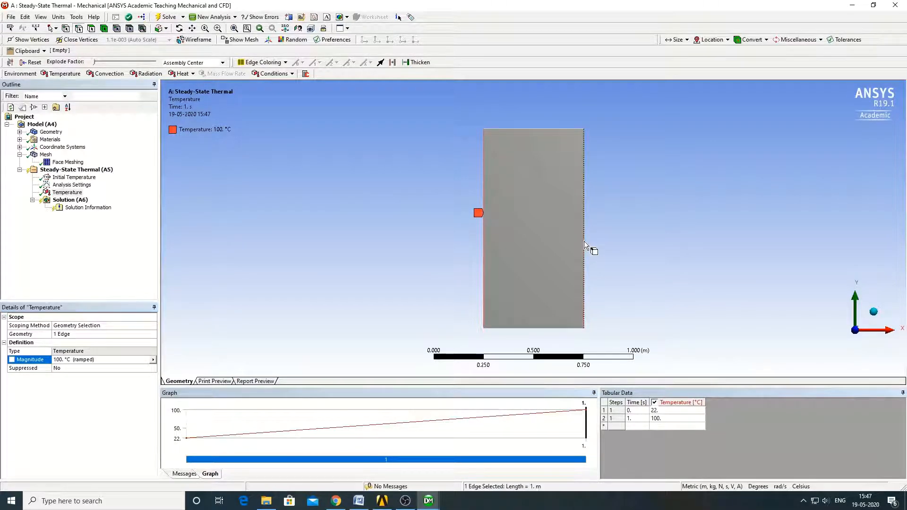
{"action": "left_click", "coordinate": [79, 170]}
{"action": "right_click", "coordinate": [81, 172]}
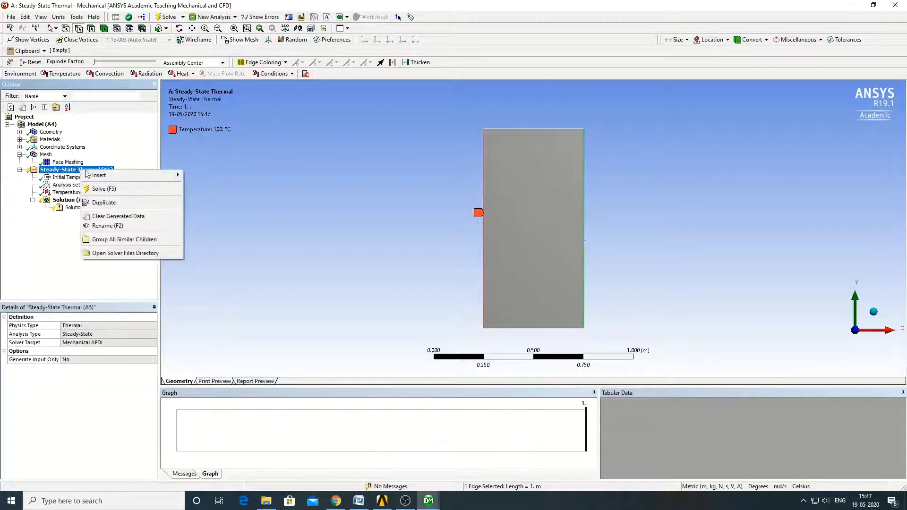
{"action": "mouse_move", "coordinate": [105, 177]}
{"action": "left_click", "coordinate": [223, 199]}
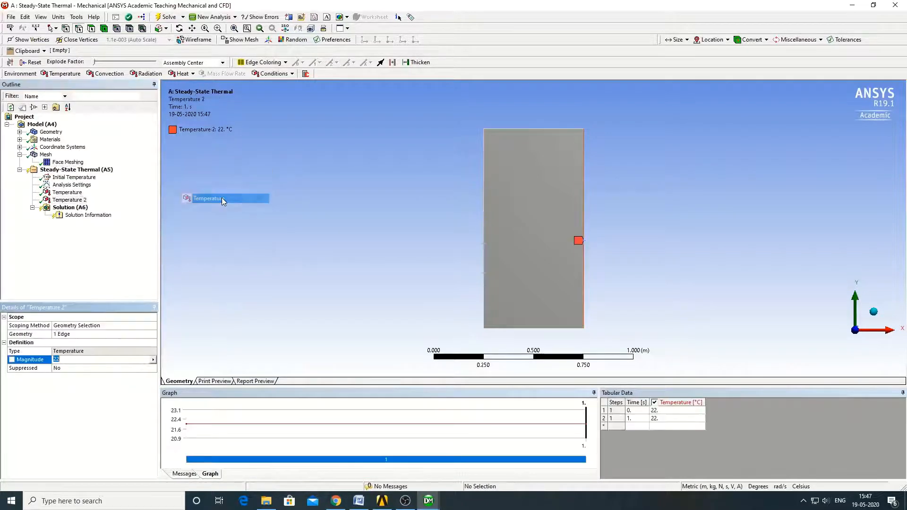
{"action": "type", "text": "100"}
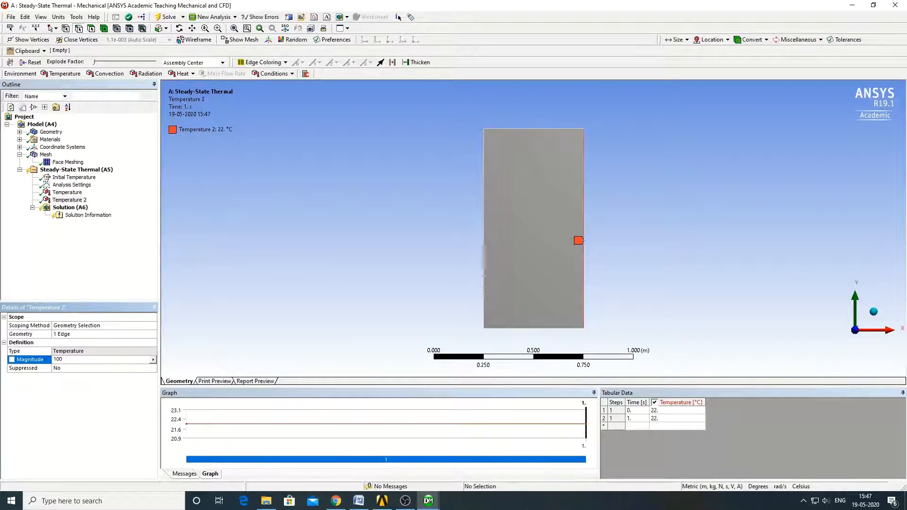
{"action": "key", "text": "Return"}
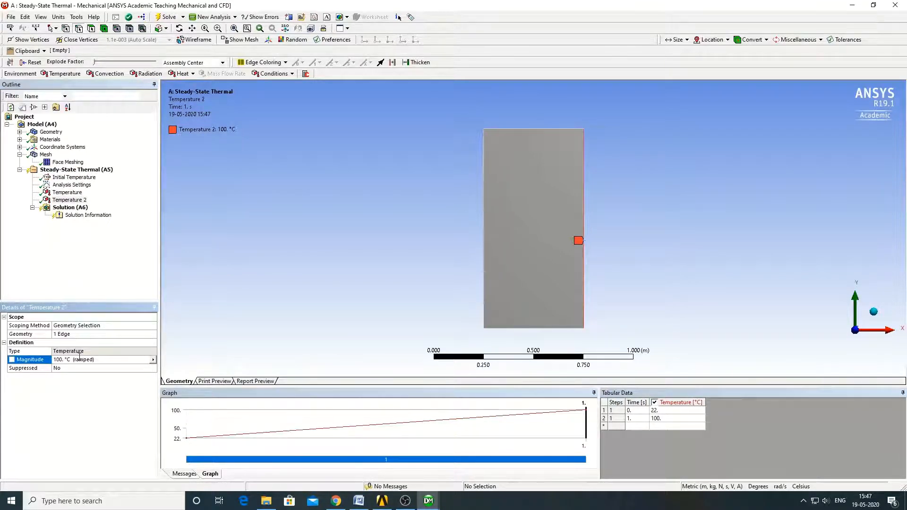
Apply a 50 °C temperature condition to the plate's top edge.
{"action": "left_click", "coordinate": [518, 130]}
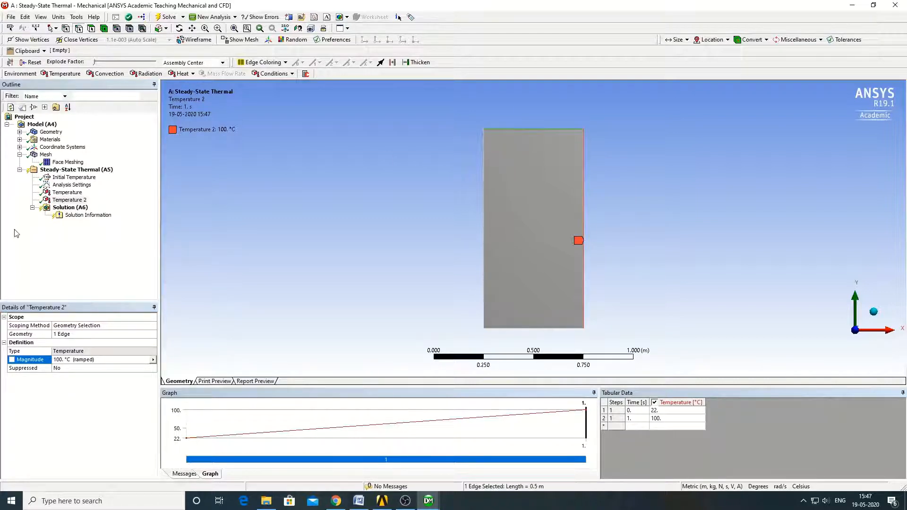
{"action": "left_click", "coordinate": [71, 170]}
{"action": "right_click", "coordinate": [75, 171]}
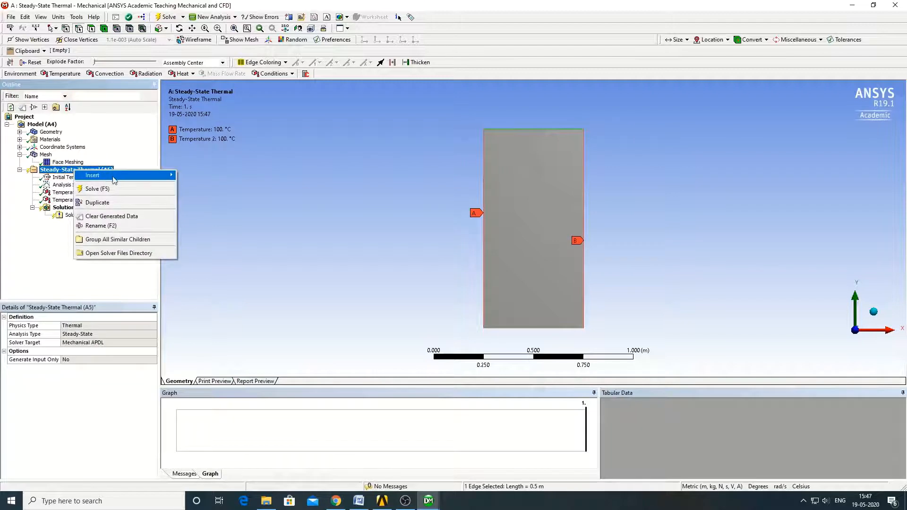
{"action": "mouse_move", "coordinate": [145, 178]}
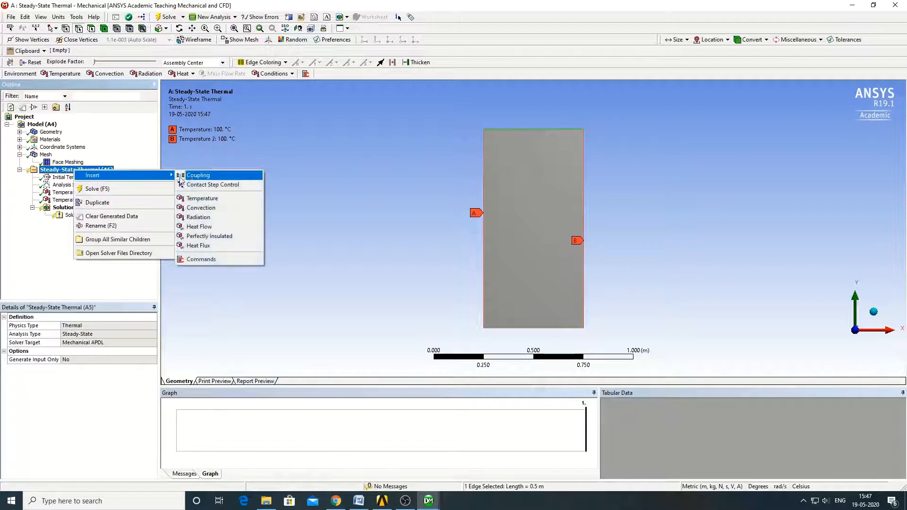
{"action": "left_click", "coordinate": [199, 198]}
{"action": "left_click", "coordinate": [69, 360]}
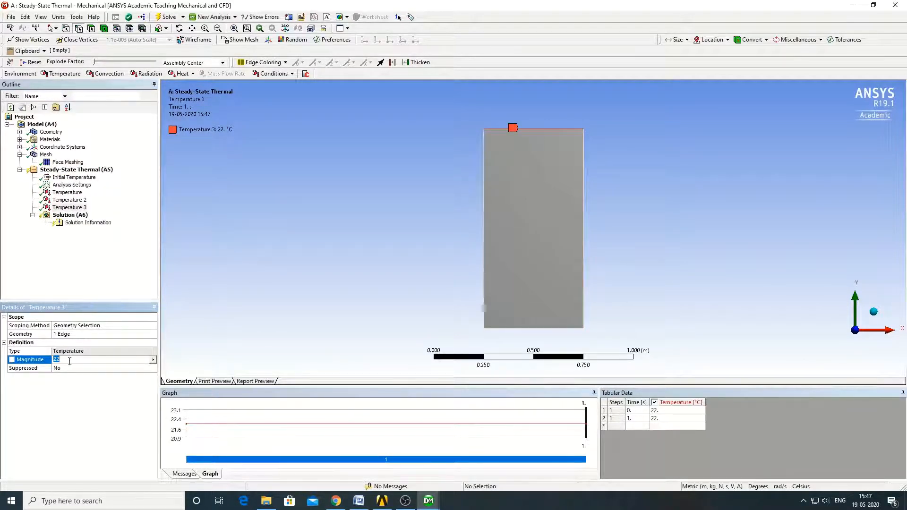
{"action": "type", "text": "50"}
{"action": "key", "text": "Return"}
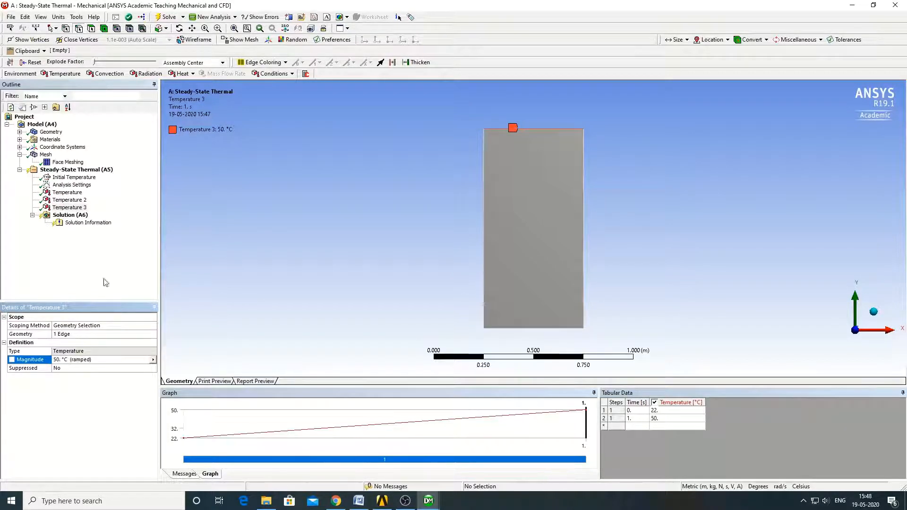
Apply a 50 °C temperature condition to the plate's bottom edge.
{"action": "left_click", "coordinate": [532, 329]}
{"action": "left_click", "coordinate": [62, 170]}
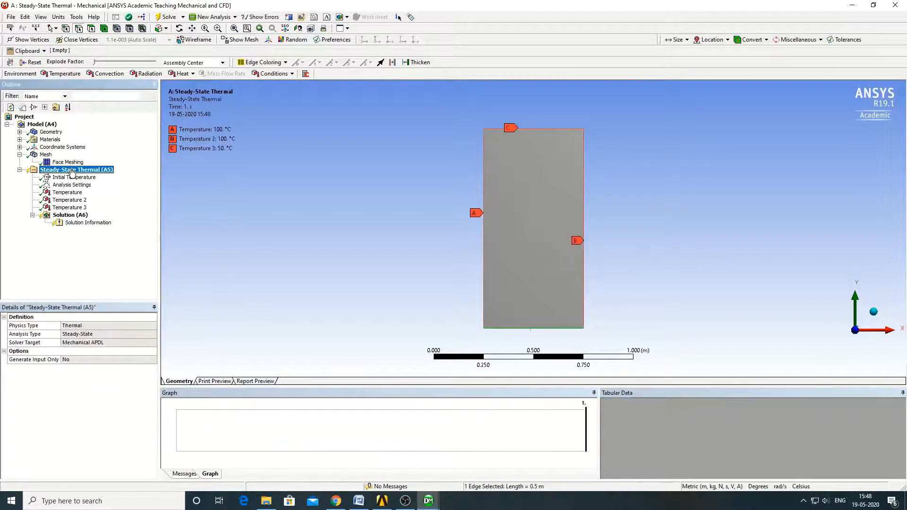
{"action": "right_click", "coordinate": [73, 171]}
{"action": "mouse_move", "coordinate": [142, 175]}
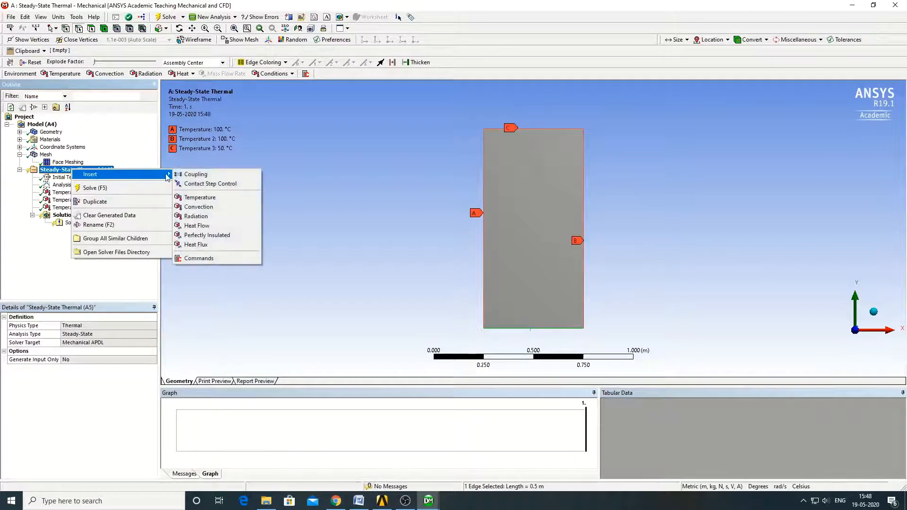
{"action": "left_click", "coordinate": [198, 198]}
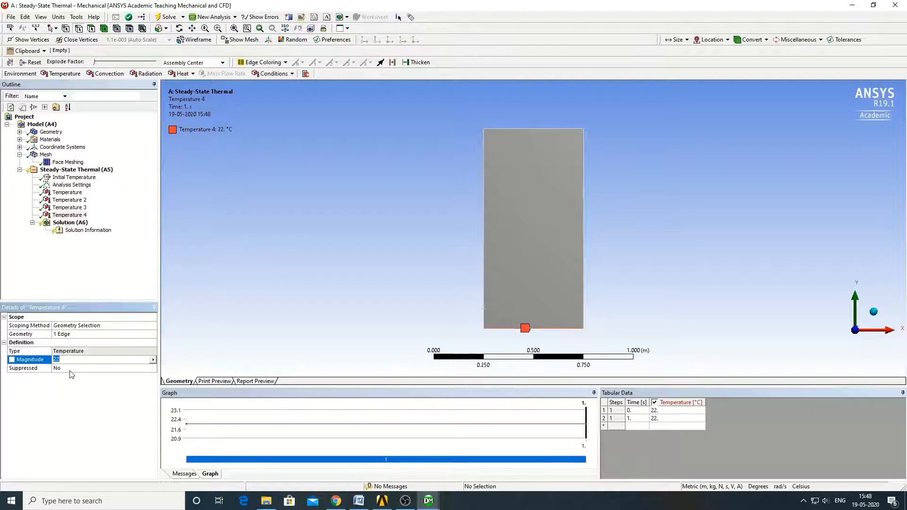
{"action": "type", "text": "50"}
{"action": "key", "text": "Return"}
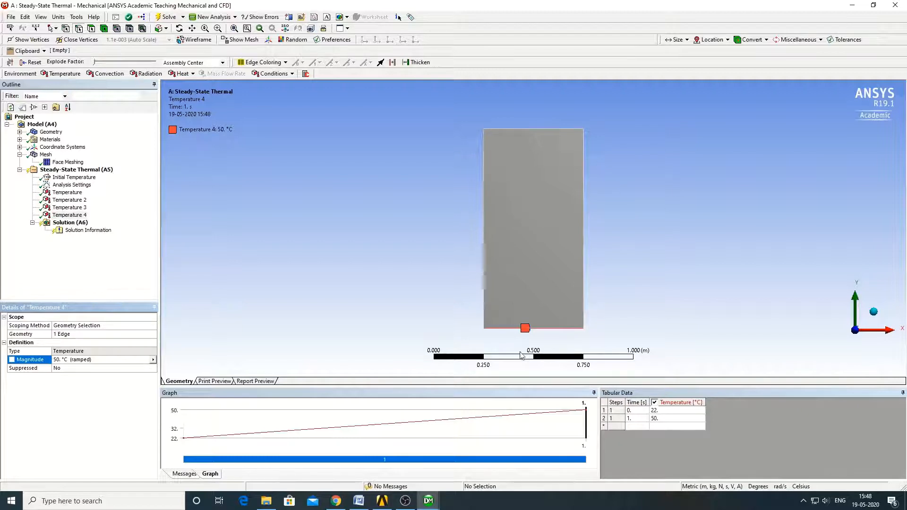
Review the temperature conditions on the plate's four edges and the other load types available for the Steady-State Thermal analysis.
{"action": "left_click", "coordinate": [71, 194]}
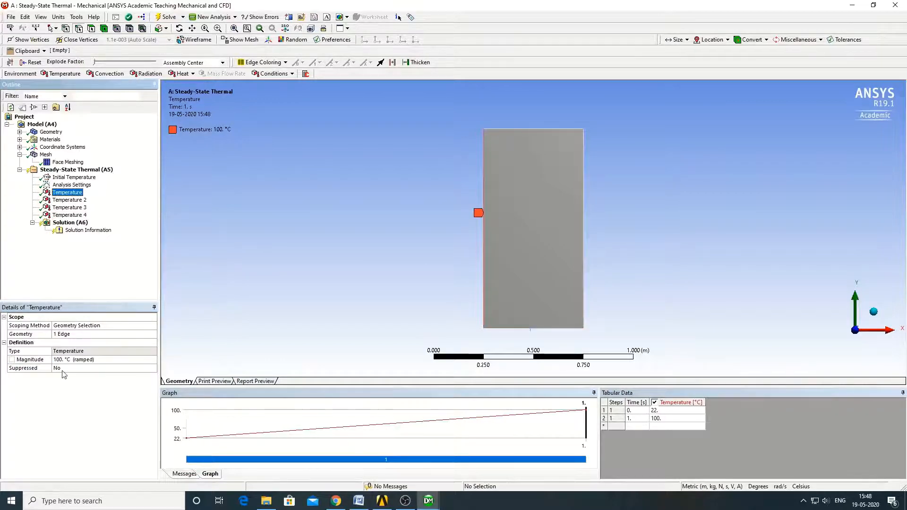
{"action": "left_click", "coordinate": [74, 201]}
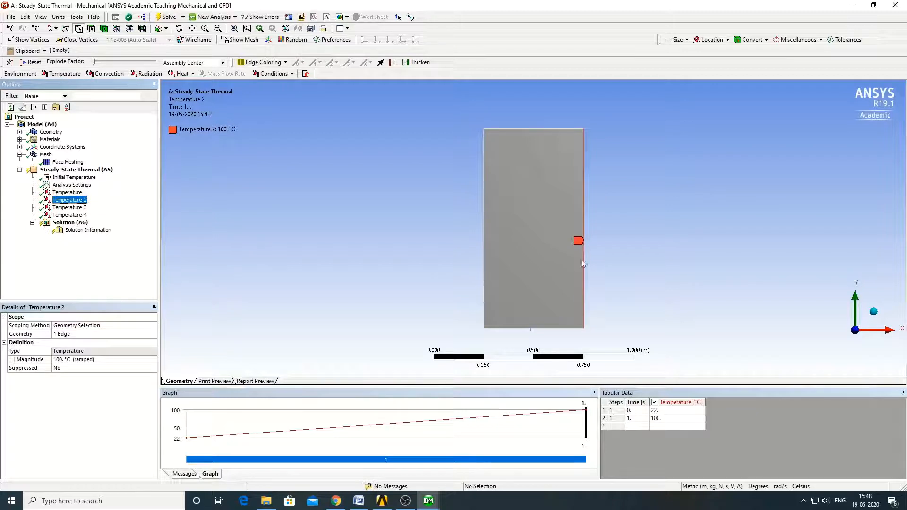
{"action": "left_click", "coordinate": [70, 208]}
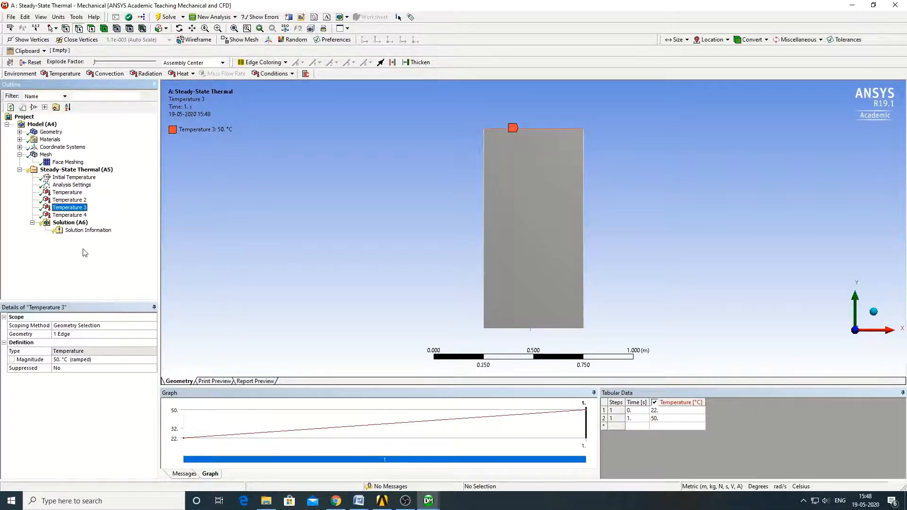
{"action": "key", "text": "Down"}
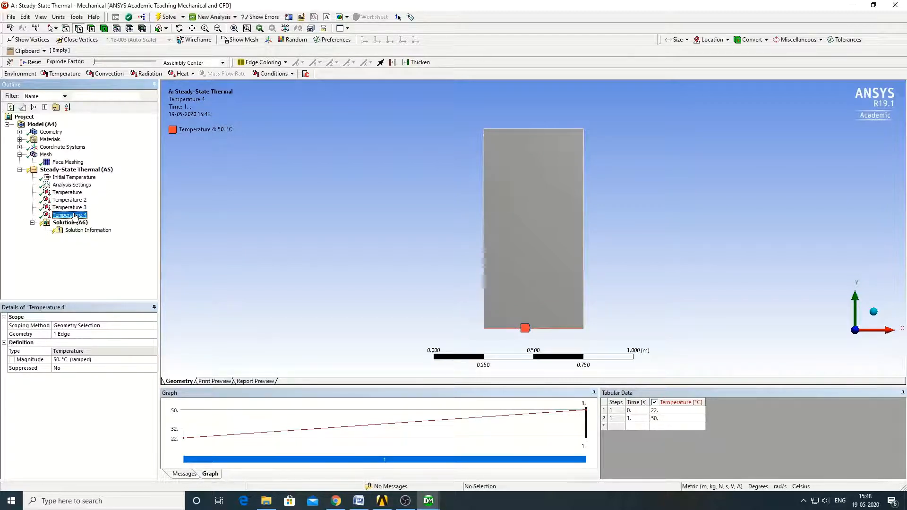
{"action": "left_click", "coordinate": [89, 171]}
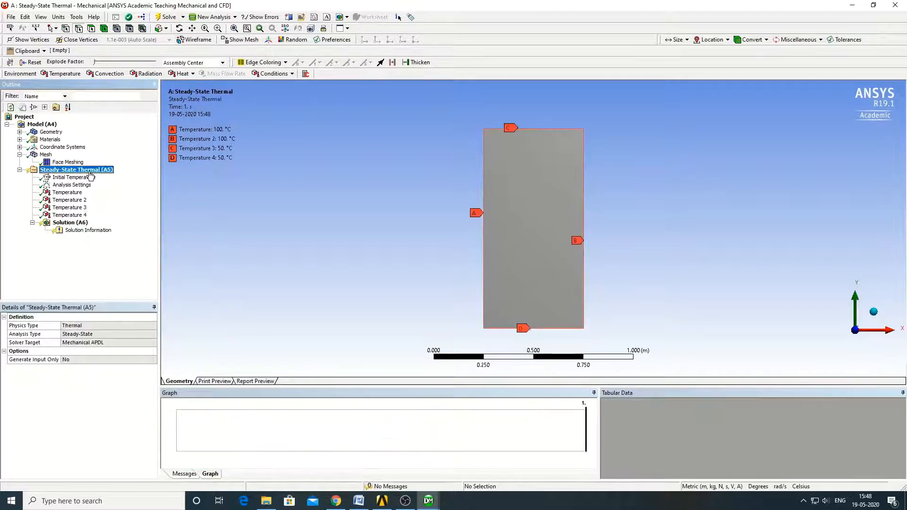
{"action": "right_click", "coordinate": [90, 176]}
{"action": "mouse_move", "coordinate": [125, 178]}
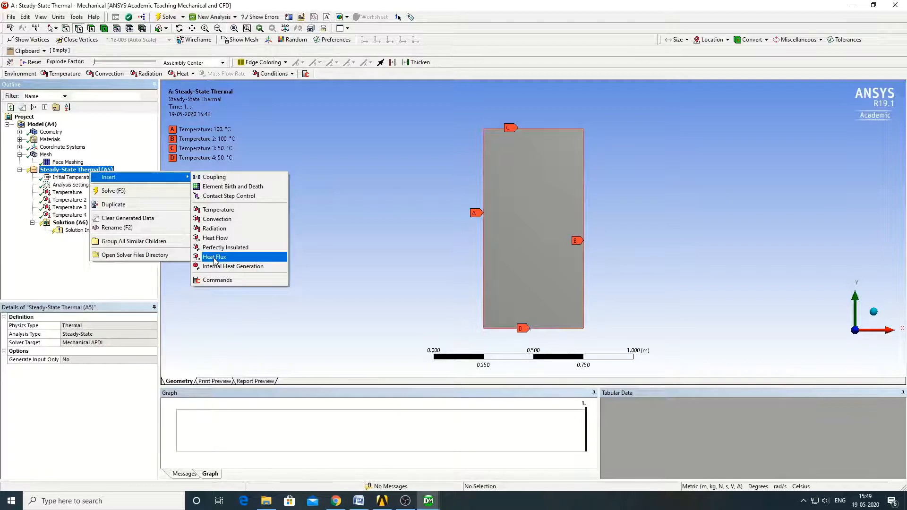
{"action": "left_click", "coordinate": [212, 313]}
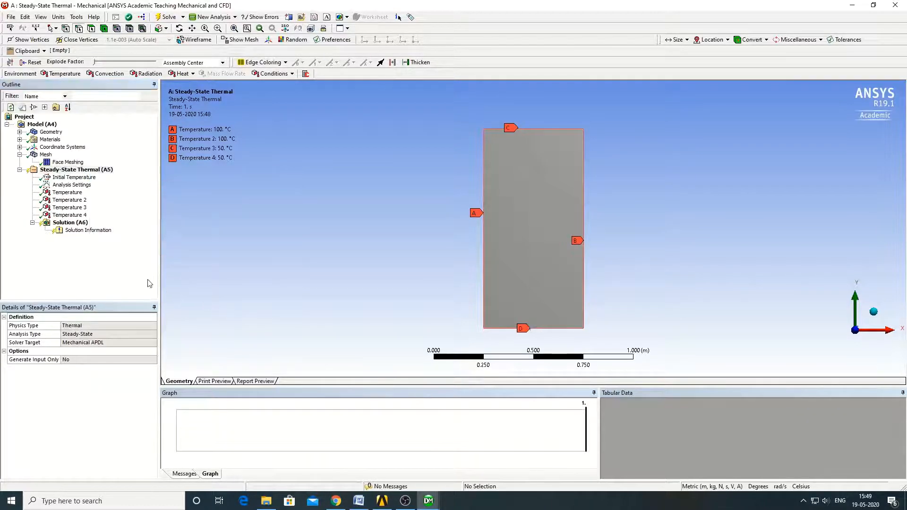
{"action": "left_click", "coordinate": [71, 193]}
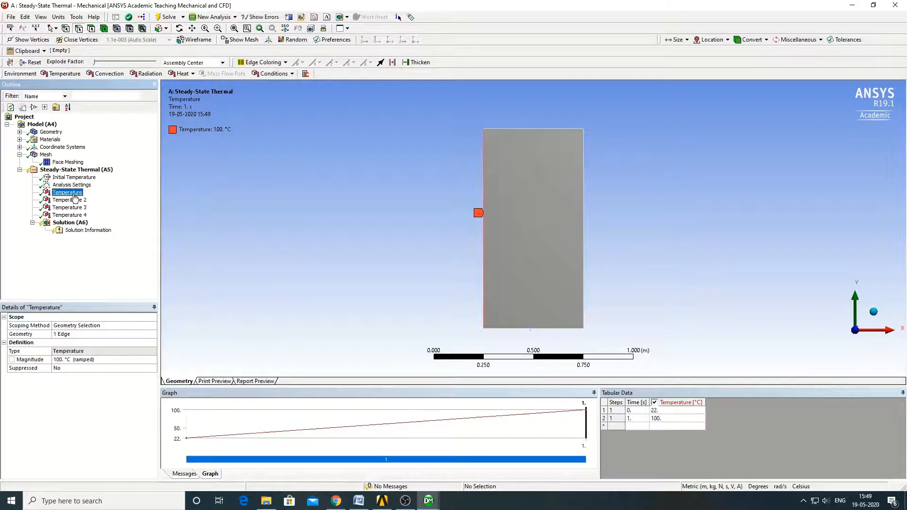
{"action": "left_click", "coordinate": [81, 170]}
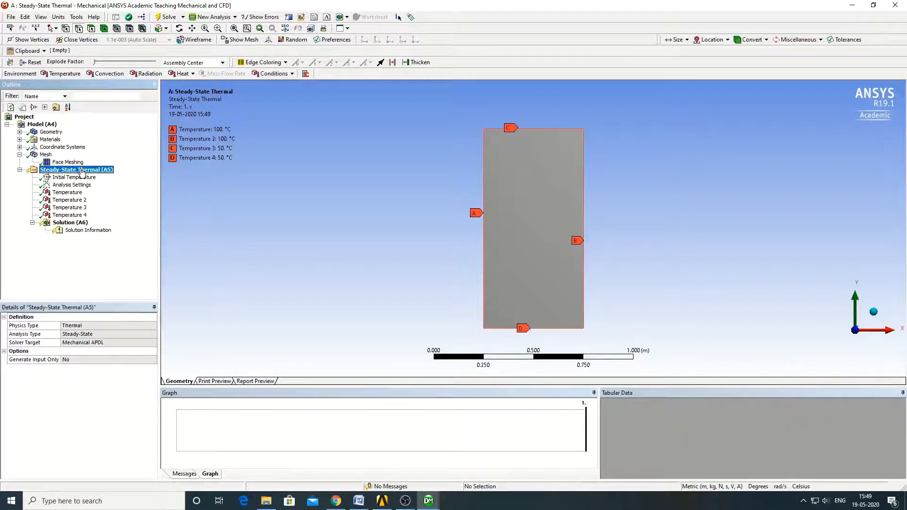
Solve the steady-state thermal analysis.
{"action": "left_click", "coordinate": [70, 223]}
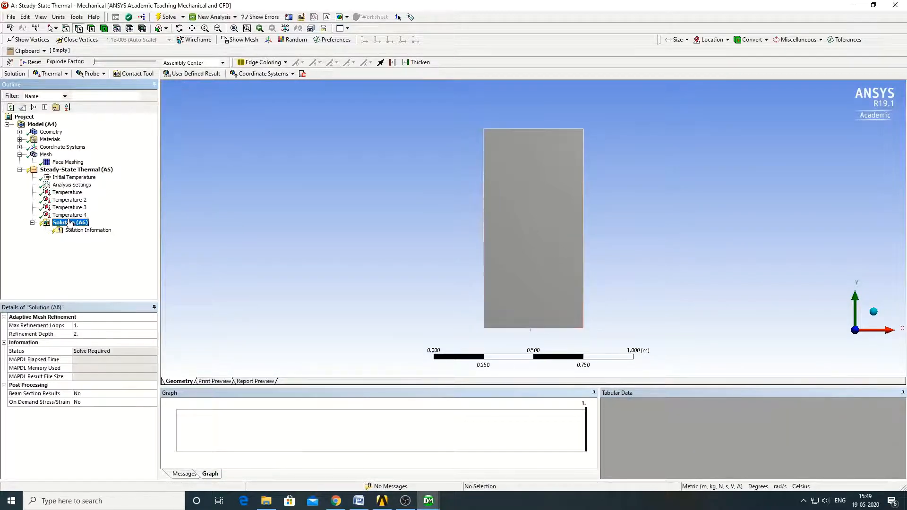
{"action": "right_click", "coordinate": [70, 223]}
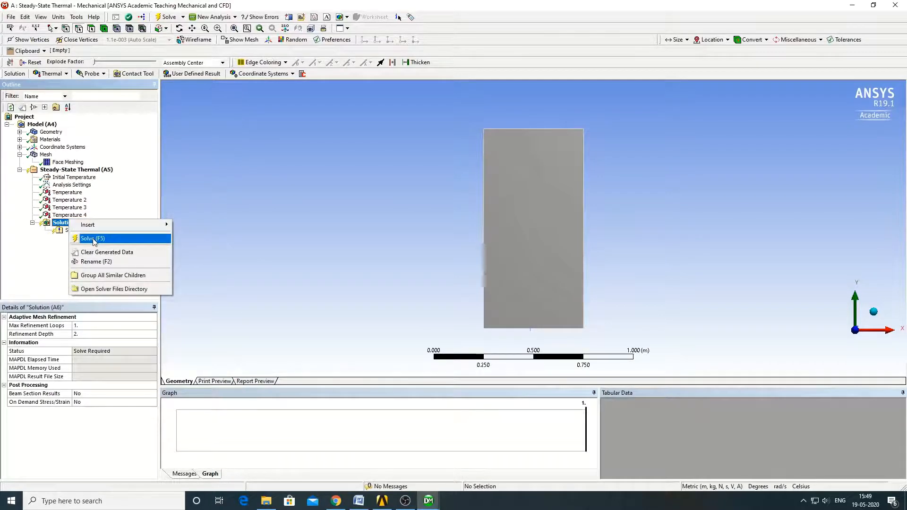
{"action": "left_click", "coordinate": [94, 240]}
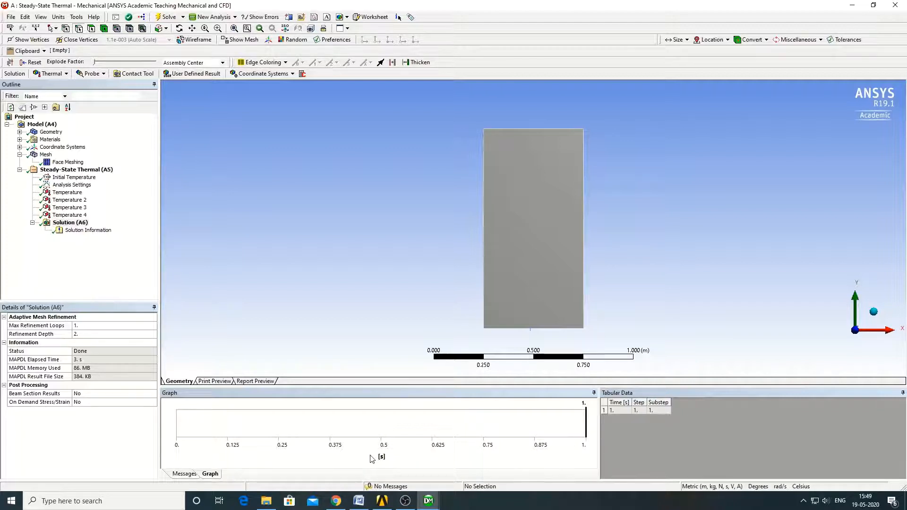
Add a Temperature result covering all bodies to the steady-state thermal solution.
{"action": "left_click", "coordinate": [72, 224]}
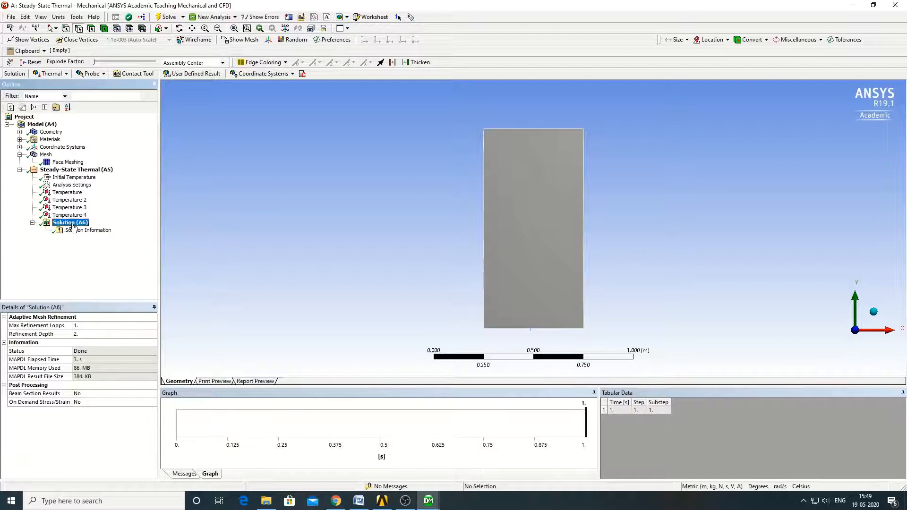
{"action": "right_click", "coordinate": [73, 226]}
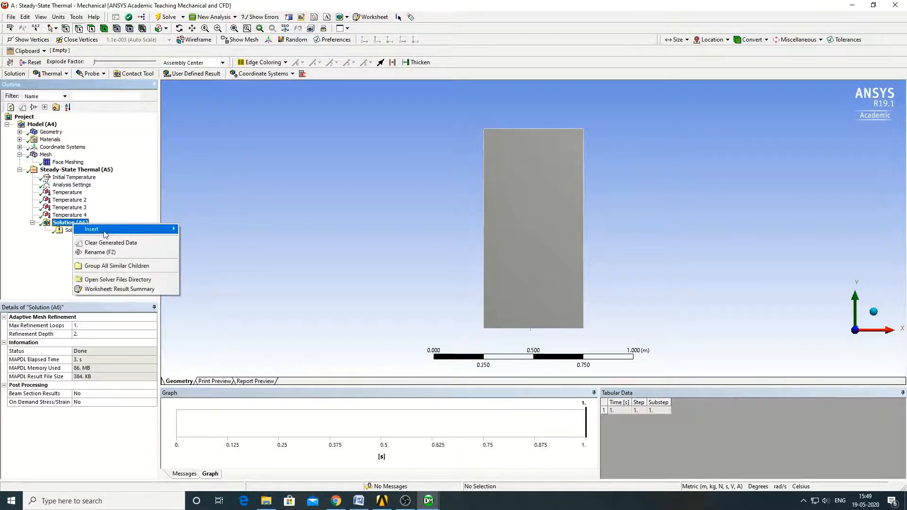
{"action": "mouse_move", "coordinate": [166, 234]}
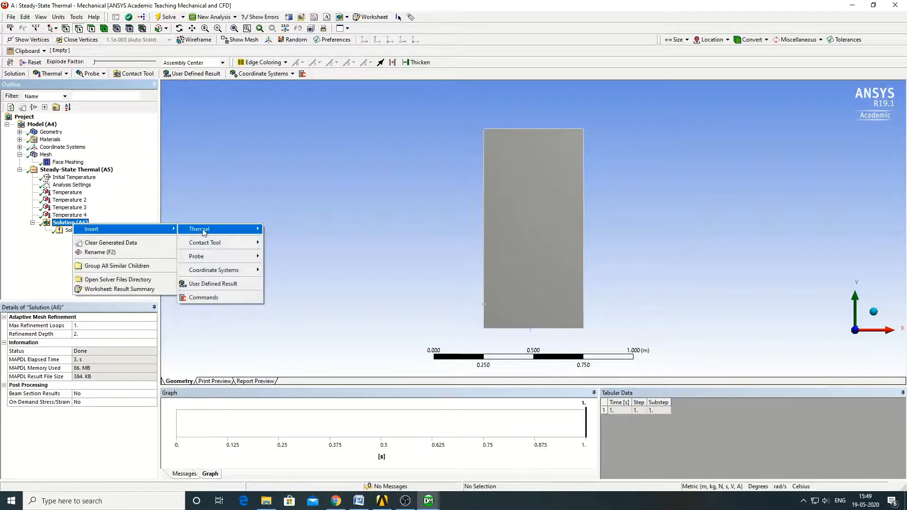
{"action": "mouse_move", "coordinate": [213, 231]}
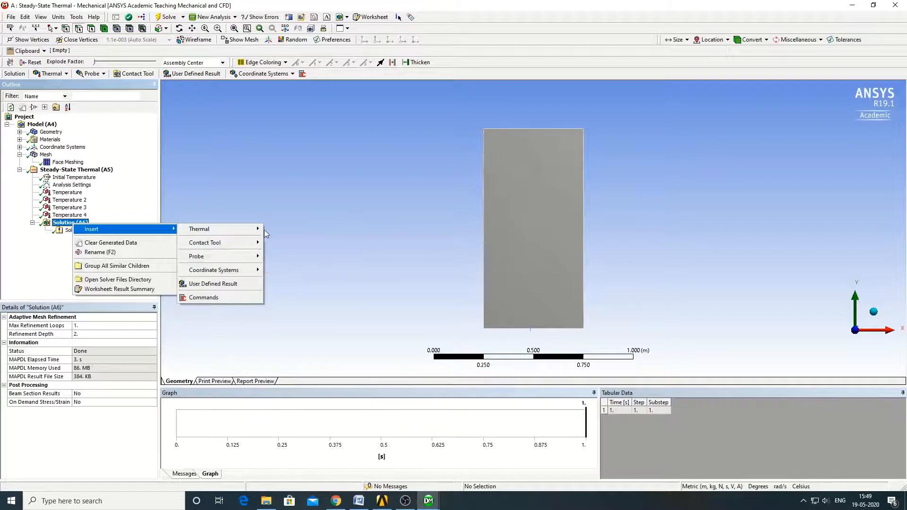
{"action": "left_click", "coordinate": [297, 232]}
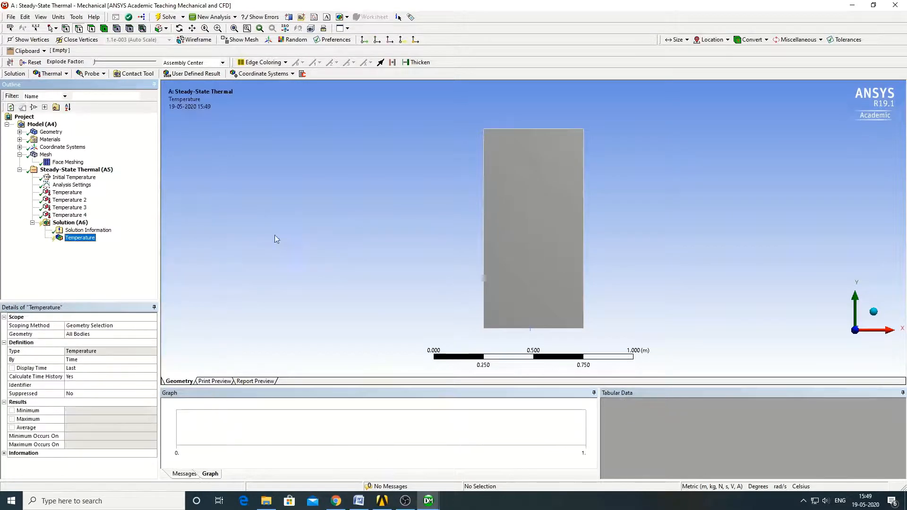
Evaluate the plate's Temperature result, then play its contour animation and pause it.
{"action": "right_click", "coordinate": [89, 242]}
{"action": "mouse_move", "coordinate": [127, 247]}
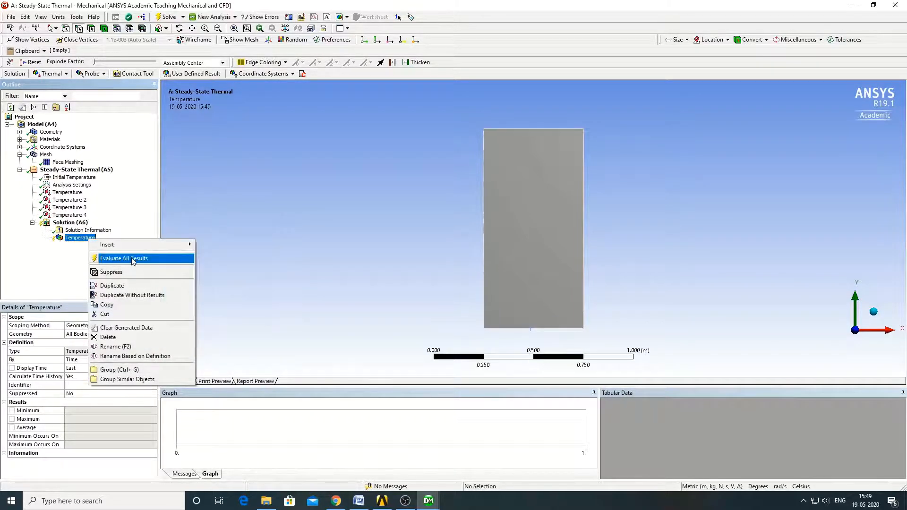
{"action": "left_click", "coordinate": [132, 261]}
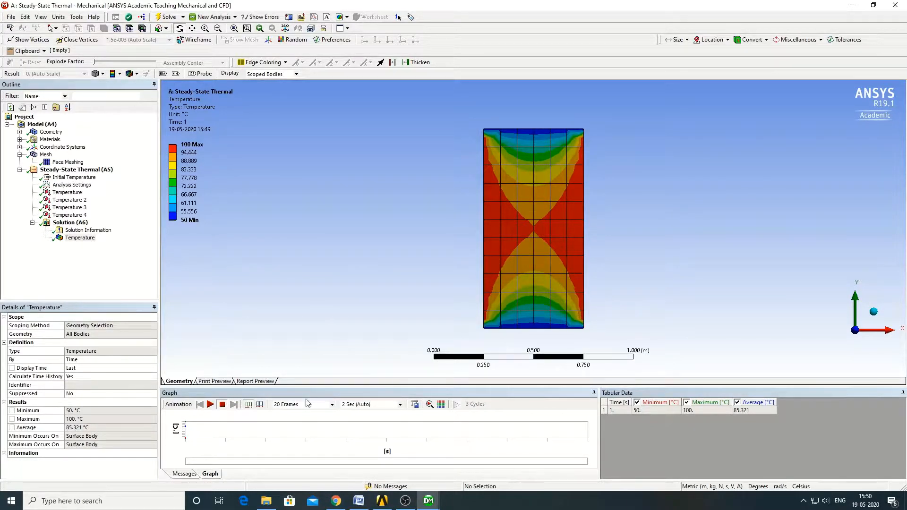
{"action": "left_click", "coordinate": [210, 405]}
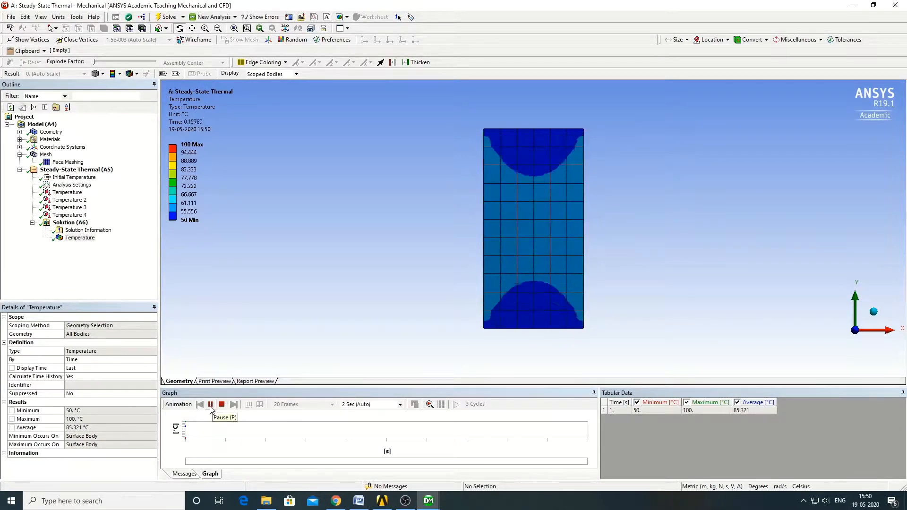
{"action": "left_click", "coordinate": [211, 405]}
Add a Total Heat Flux result covering all bodies to the solution and evaluate it.
{"action": "left_click", "coordinate": [70, 223]}
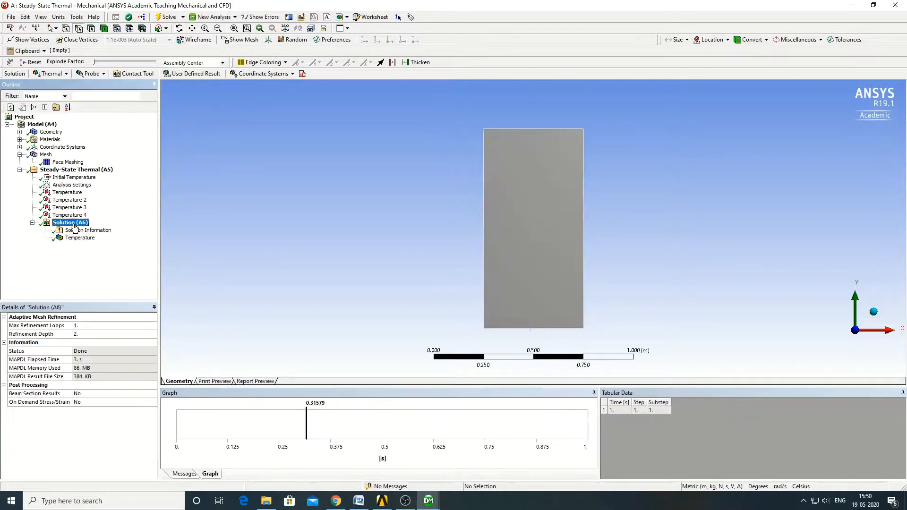
{"action": "right_click", "coordinate": [75, 226]}
{"action": "mouse_move", "coordinate": [118, 230]}
{"action": "mouse_move", "coordinate": [208, 229]}
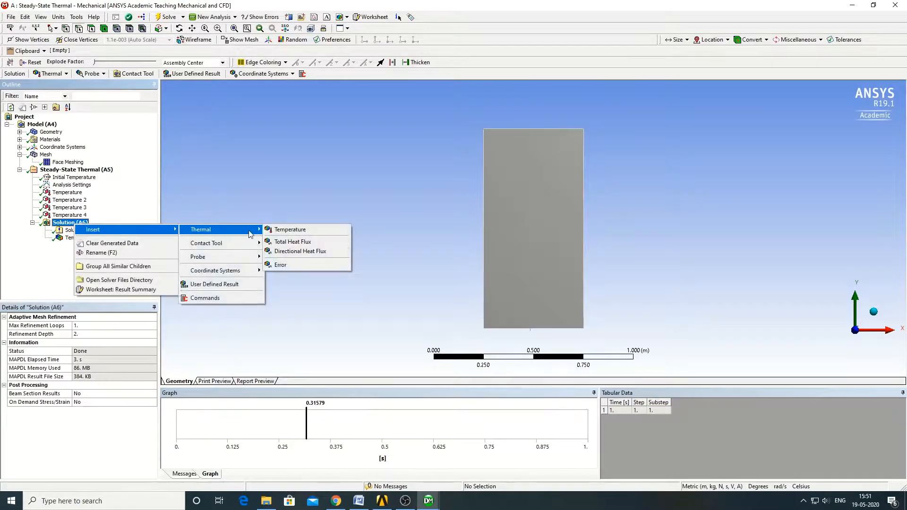
{"action": "left_click", "coordinate": [290, 243]}
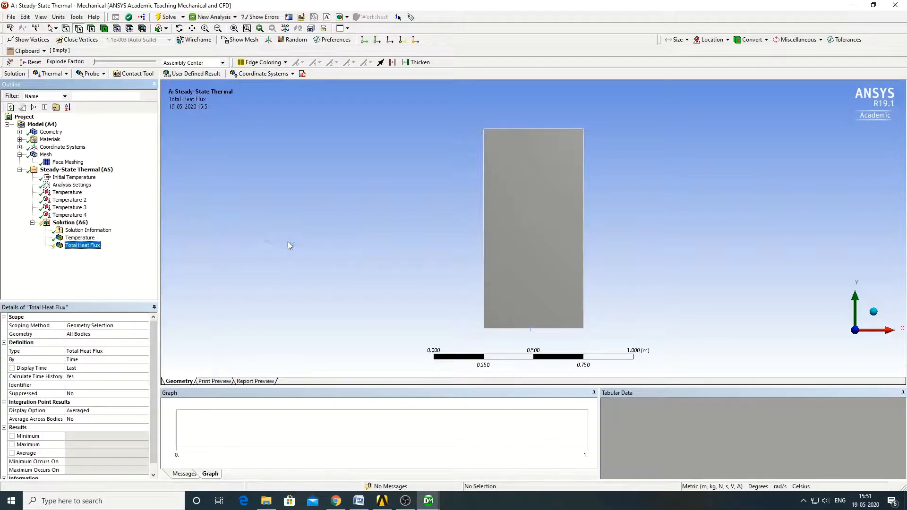
{"action": "right_click", "coordinate": [87, 249]}
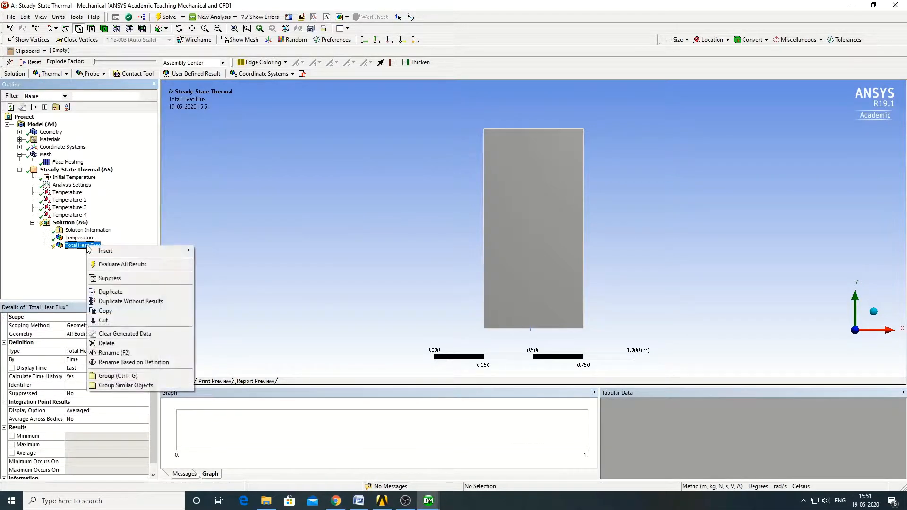
{"action": "left_click", "coordinate": [123, 266]}
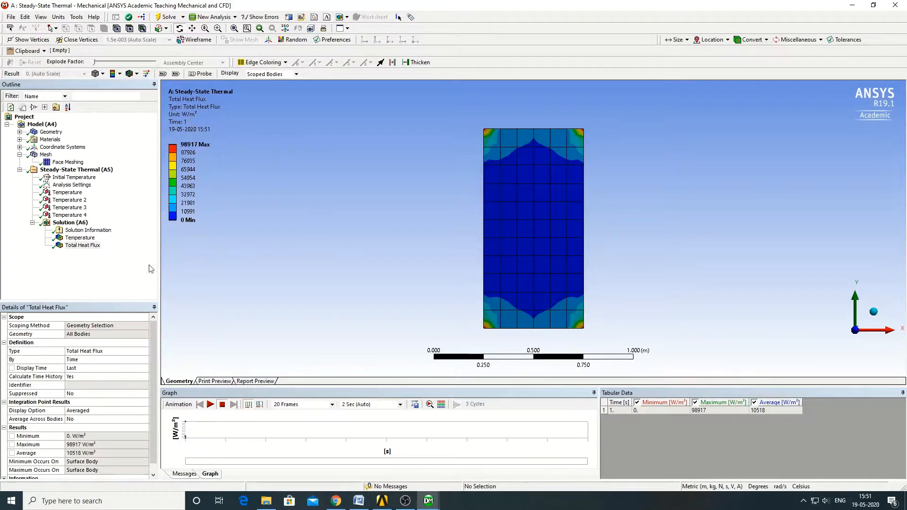
{"action": "left_click", "coordinate": [79, 226]}
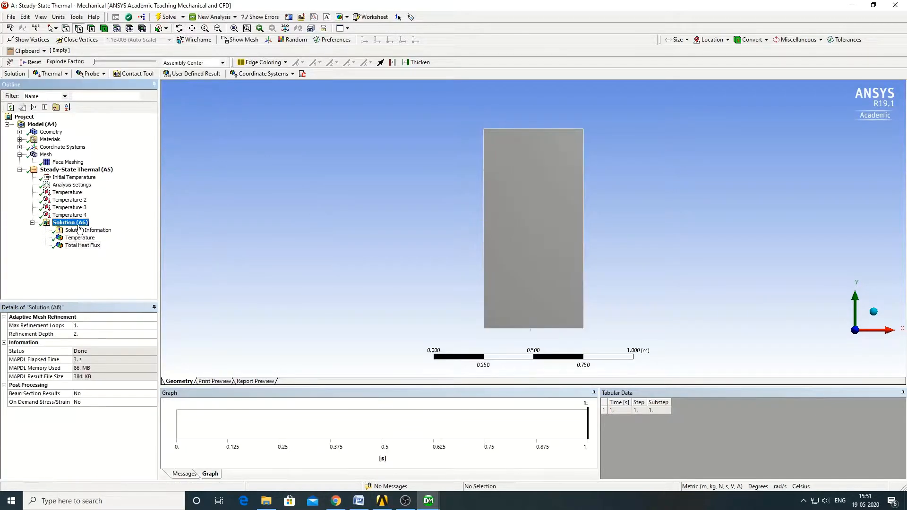
{"action": "right_click", "coordinate": [80, 229]}
{"action": "mouse_move", "coordinate": [124, 235]}
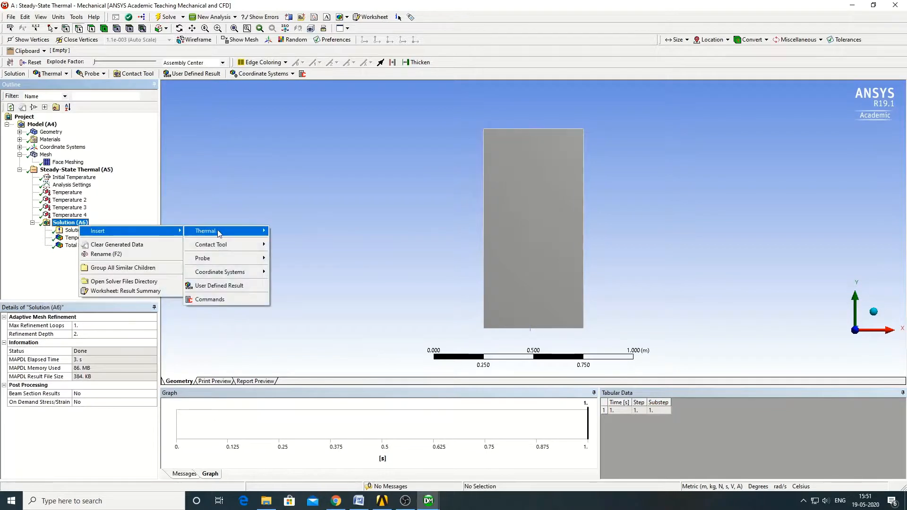
{"action": "mouse_move", "coordinate": [250, 236]}
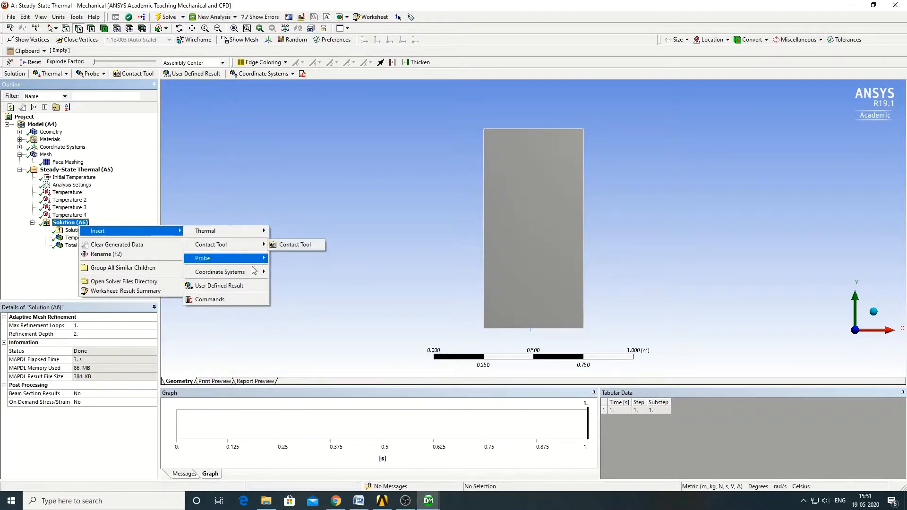
{"action": "left_click", "coordinate": [26, 285]}
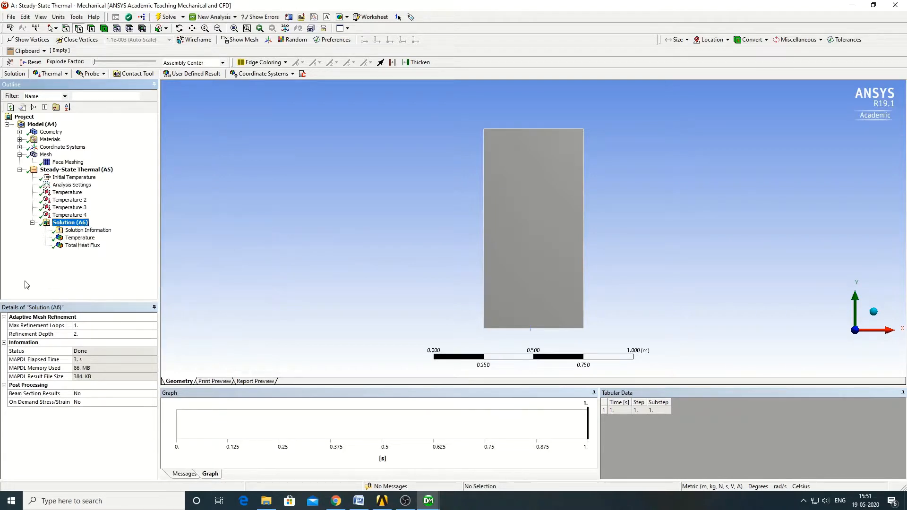